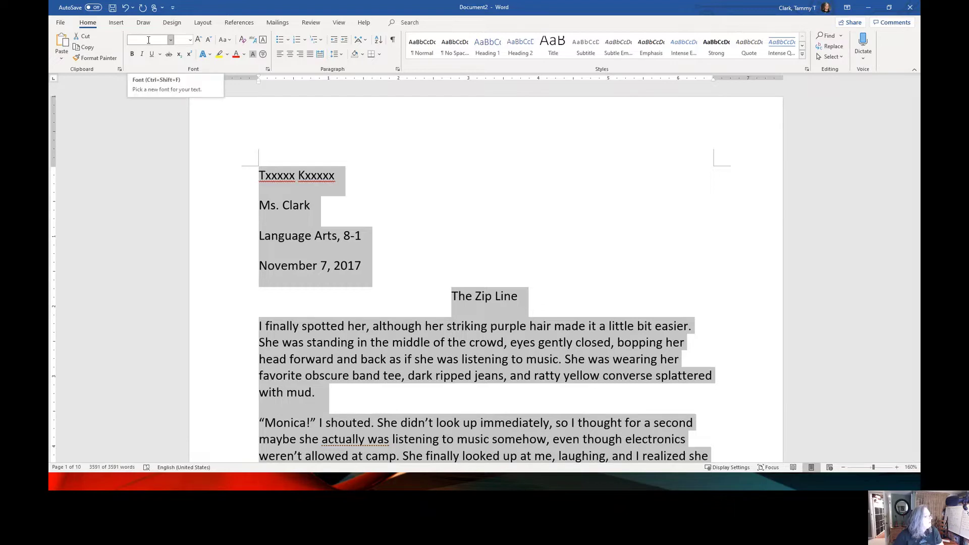
Change the font of the entire selected document to Times New Roman.
{"action": "left_click", "coordinate": [170, 41]}
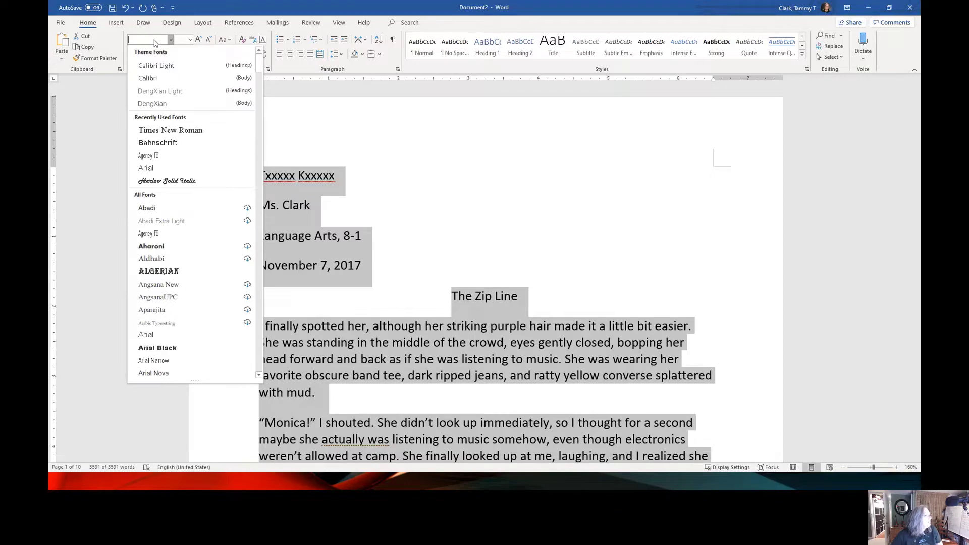
{"action": "left_click", "coordinate": [155, 42]}
{"action": "type", "text": "Time"}
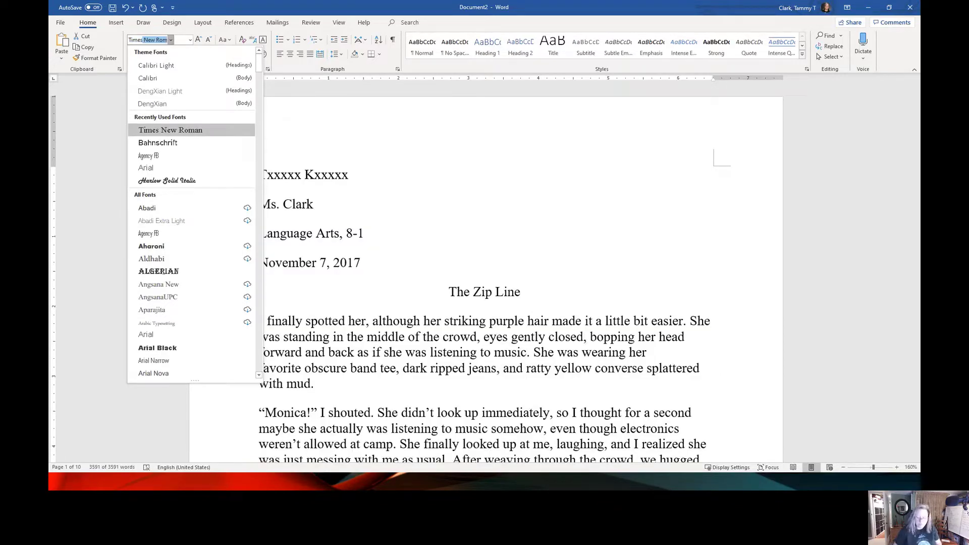
{"action": "type", "text": "s"}
{"action": "key", "text": "Return"}
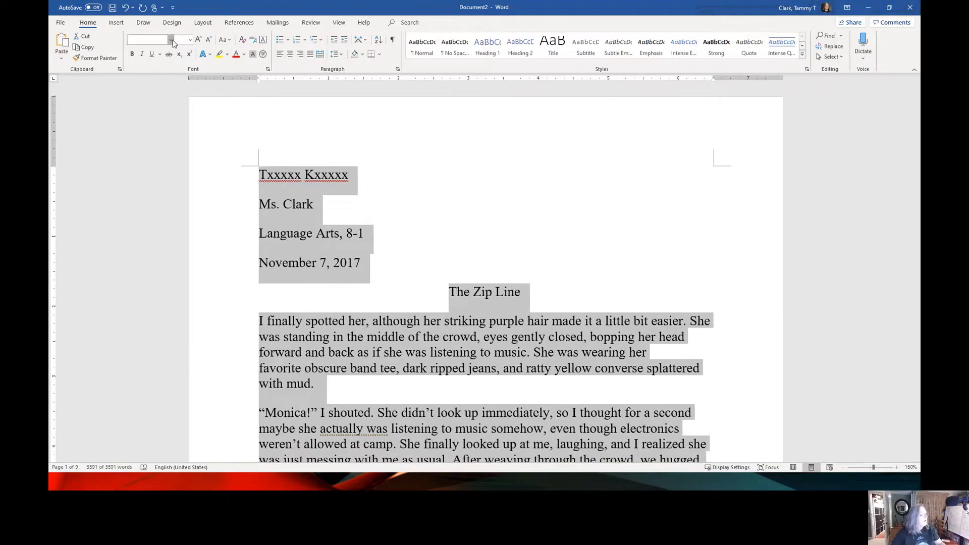
{"action": "left_click", "coordinate": [172, 41]}
{"action": "left_click", "coordinate": [163, 130]}
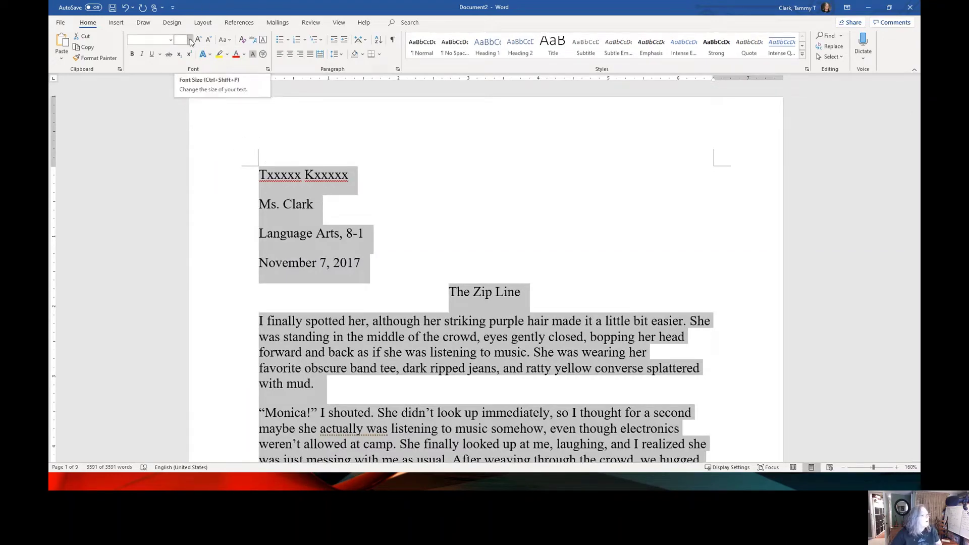
Set the font size of the whole document to 12, then clear the selection.
{"action": "left_click", "coordinate": [190, 41]}
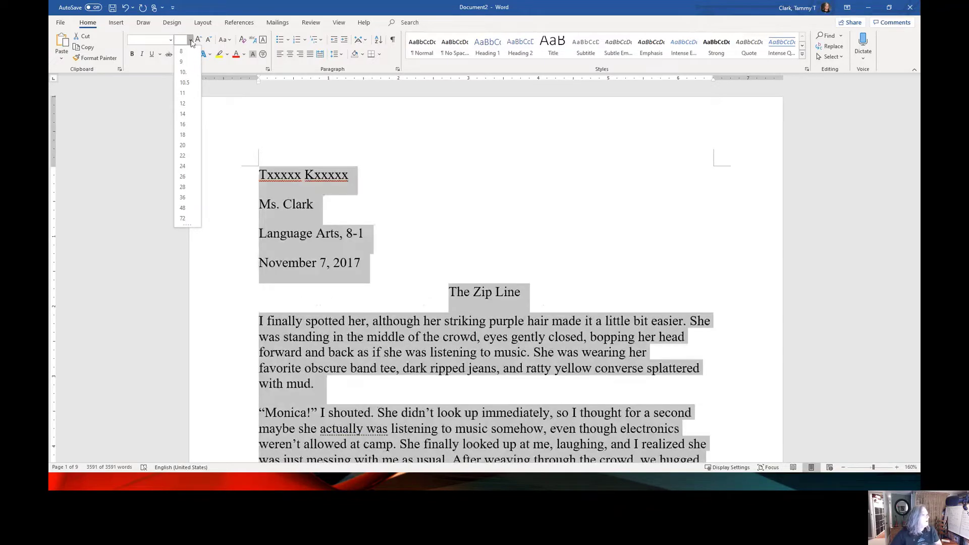
{"action": "left_click", "coordinate": [183, 104]}
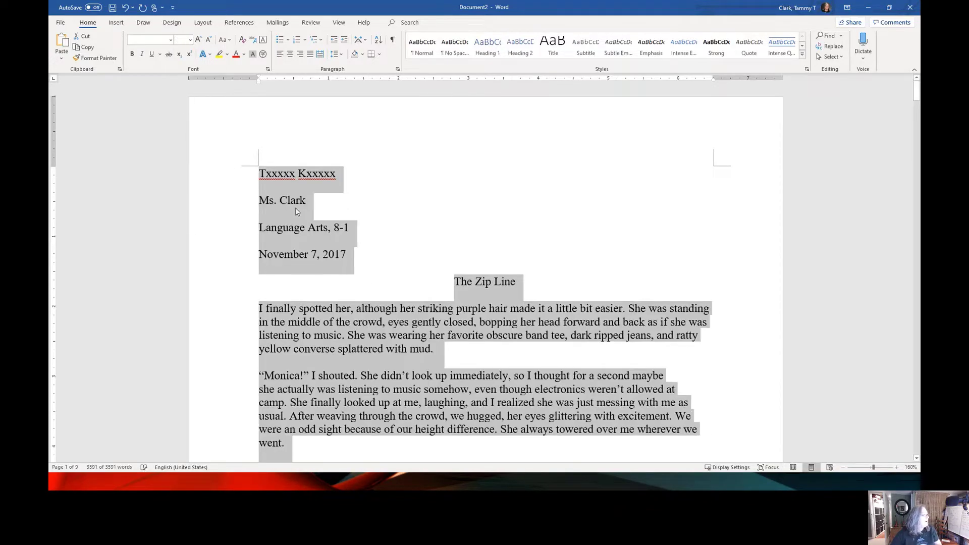
{"action": "left_click", "coordinate": [398, 281]}
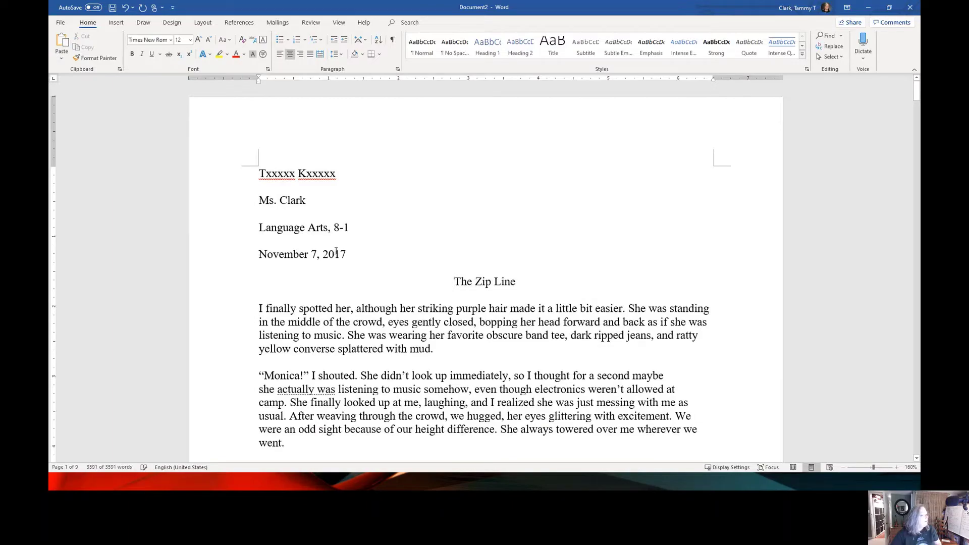
Display the paragraph marks and other hidden formatting symbols throughout the document.
{"action": "scroll", "coordinate": [337, 251], "scroll_direction": "down", "scroll_amount": 5}
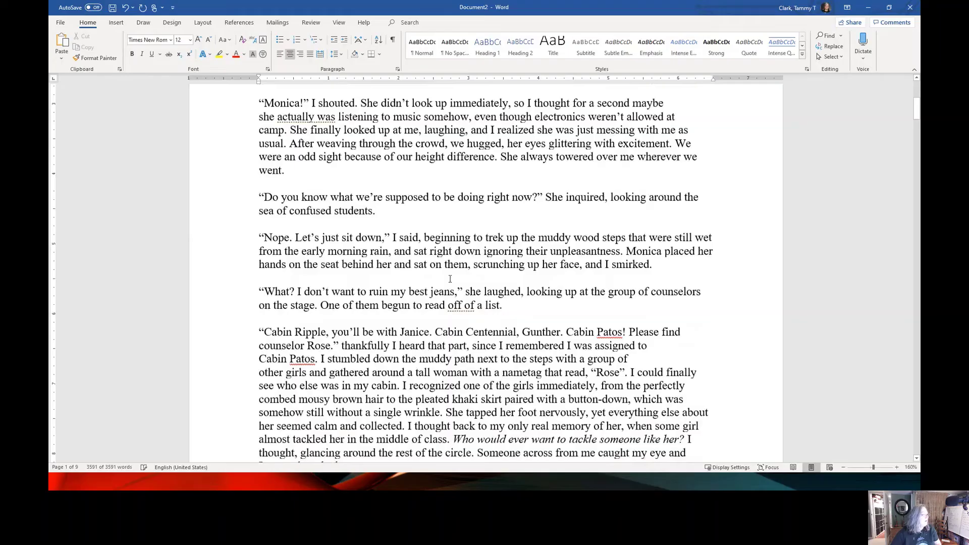
{"action": "scroll", "coordinate": [450, 279], "scroll_direction": "down", "scroll_amount": 1}
{"action": "scroll", "coordinate": [450, 278], "scroll_direction": "down", "scroll_amount": 2}
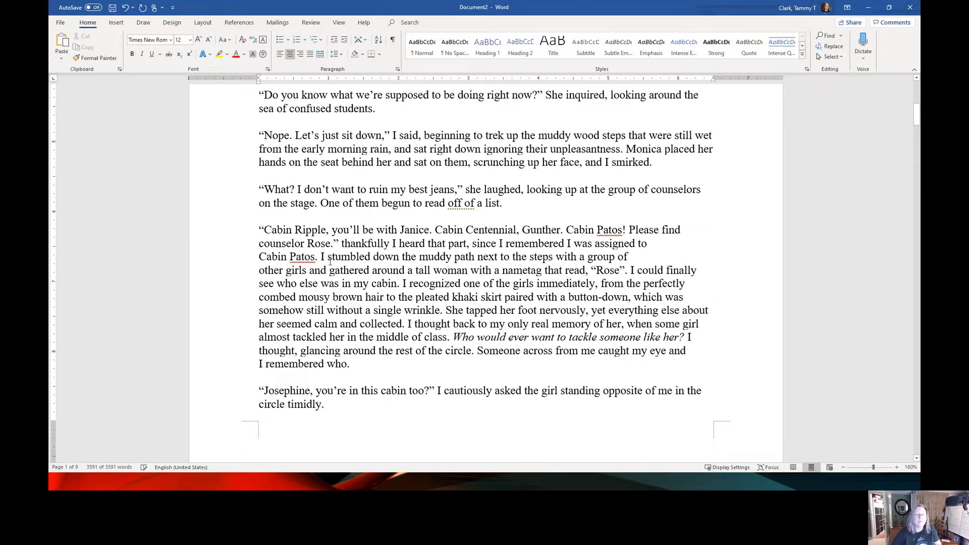
{"action": "scroll", "coordinate": [331, 260], "scroll_direction": "up", "scroll_amount": 3}
{"action": "scroll", "coordinate": [331, 259], "scroll_direction": "up", "scroll_amount": 5}
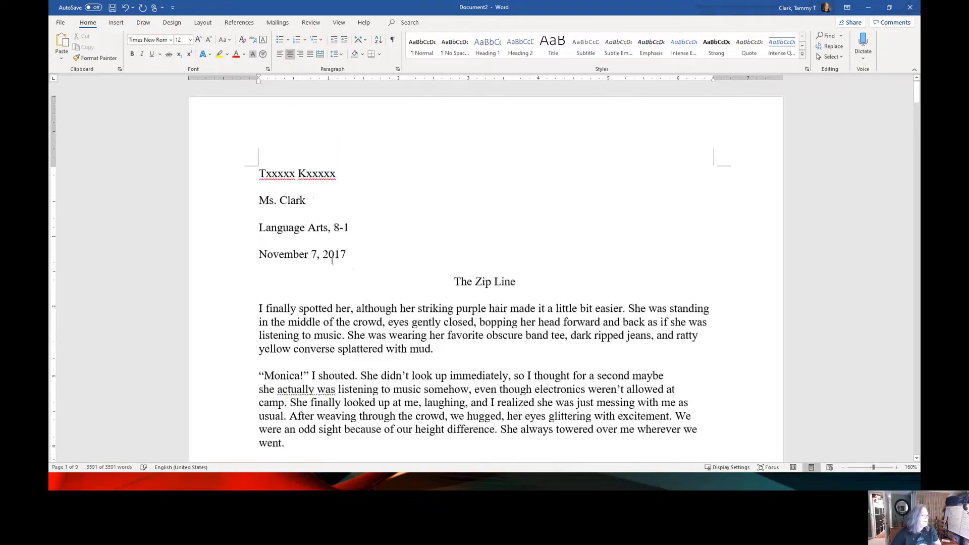
{"action": "left_click", "coordinate": [394, 40]}
{"action": "scroll", "coordinate": [402, 201], "scroll_direction": "down", "scroll_amount": 5}
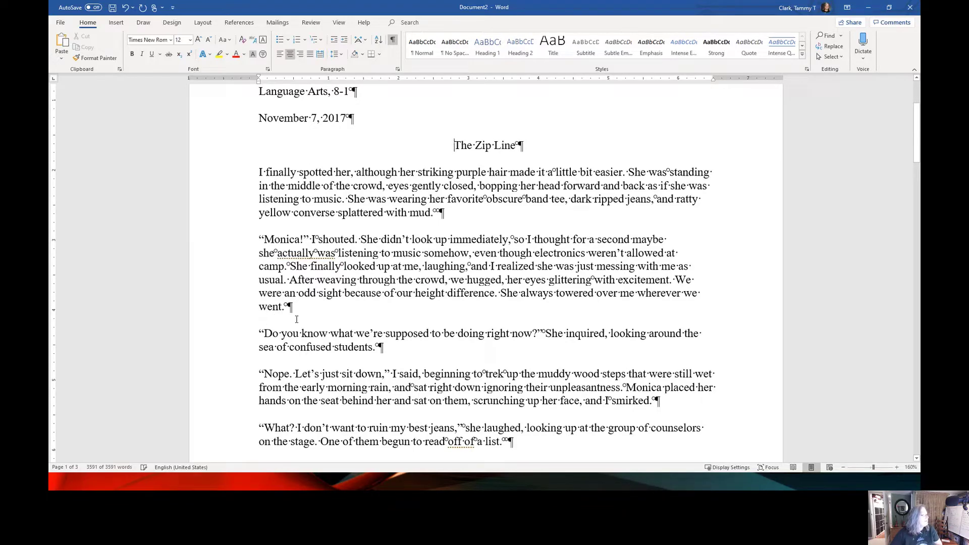
{"action": "scroll", "coordinate": [444, 283], "scroll_direction": "up", "scroll_amount": 4}
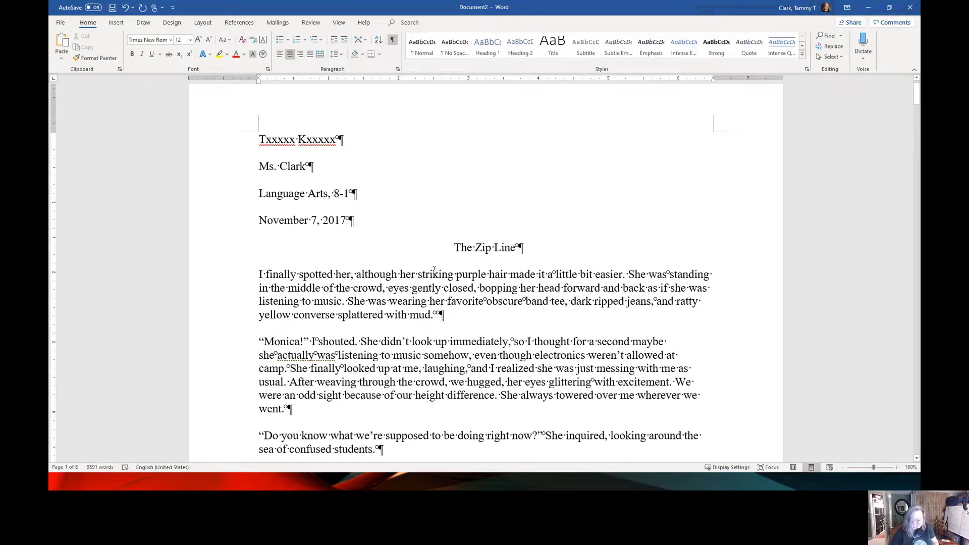
Set the whole document's paragraph spacing to 0 pt before and 0 pt after, with double line spacing.
{"action": "key", "text": "ctrl+a"}
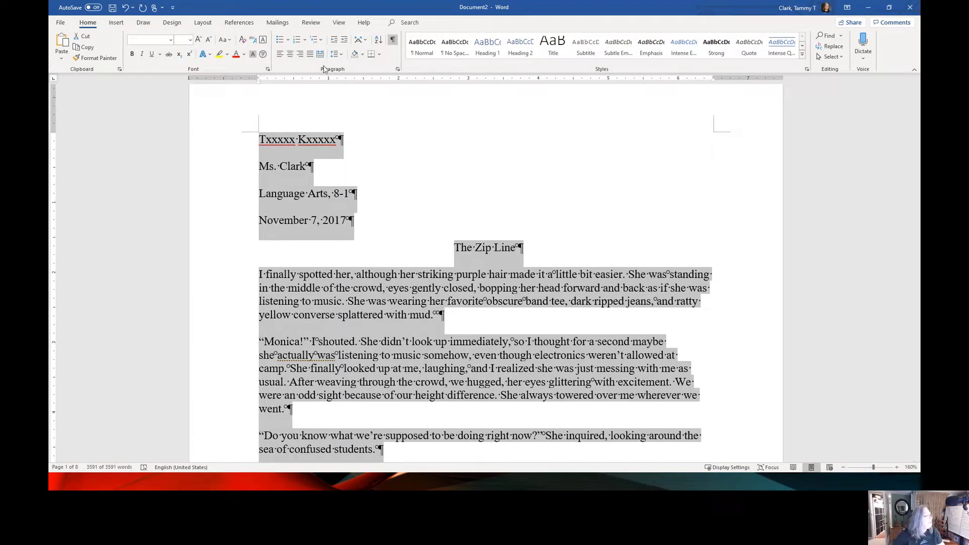
{"action": "left_click", "coordinate": [398, 70]}
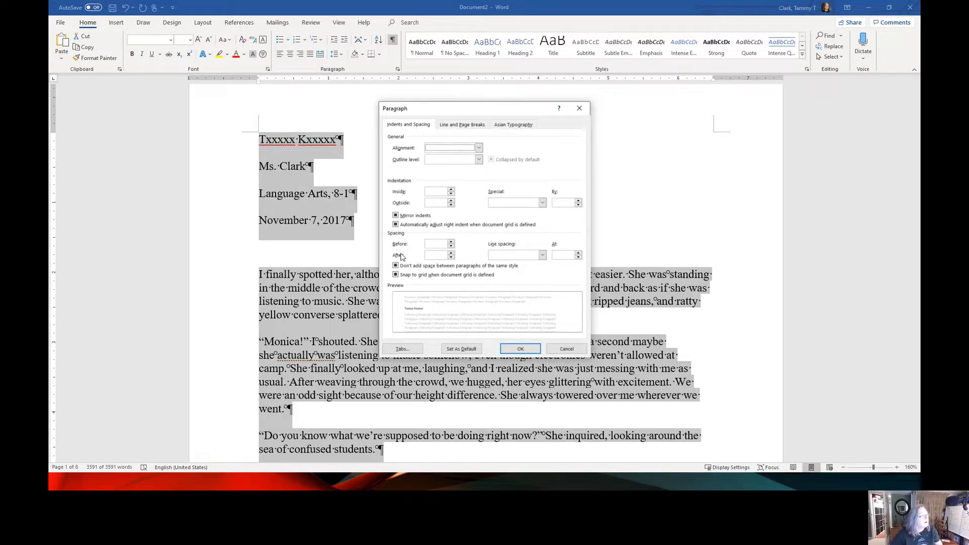
{"action": "left_click", "coordinate": [452, 244]}
{"action": "left_click", "coordinate": [451, 257]}
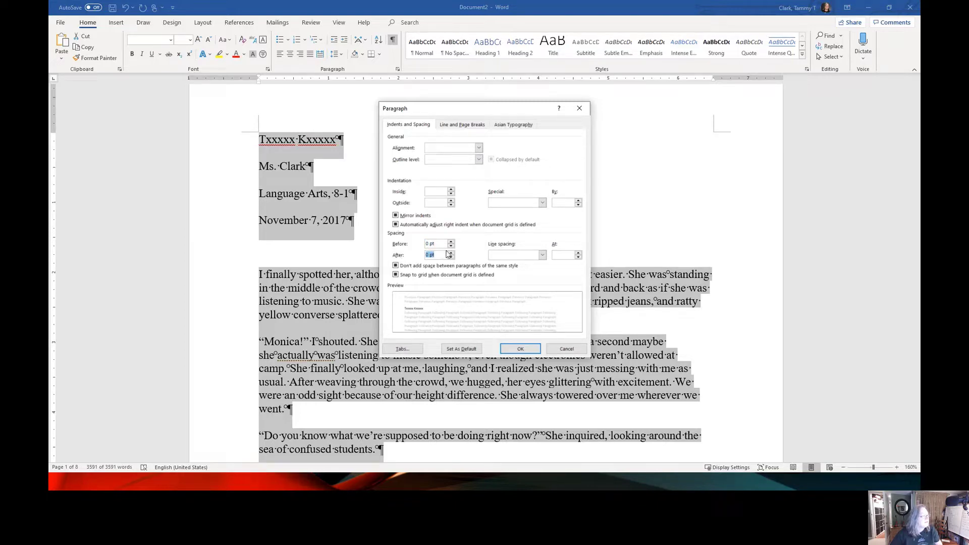
{"action": "left_click", "coordinate": [542, 256]}
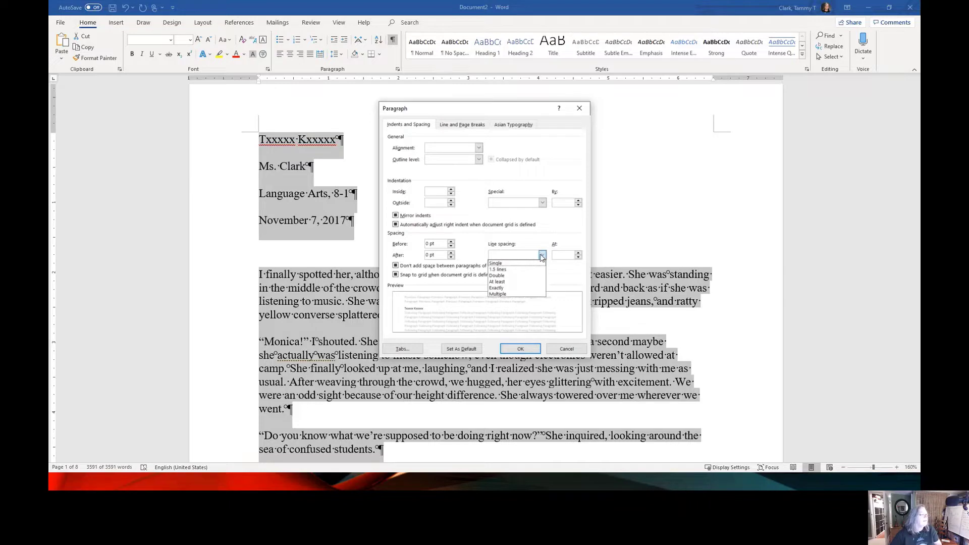
{"action": "left_click", "coordinate": [499, 277]}
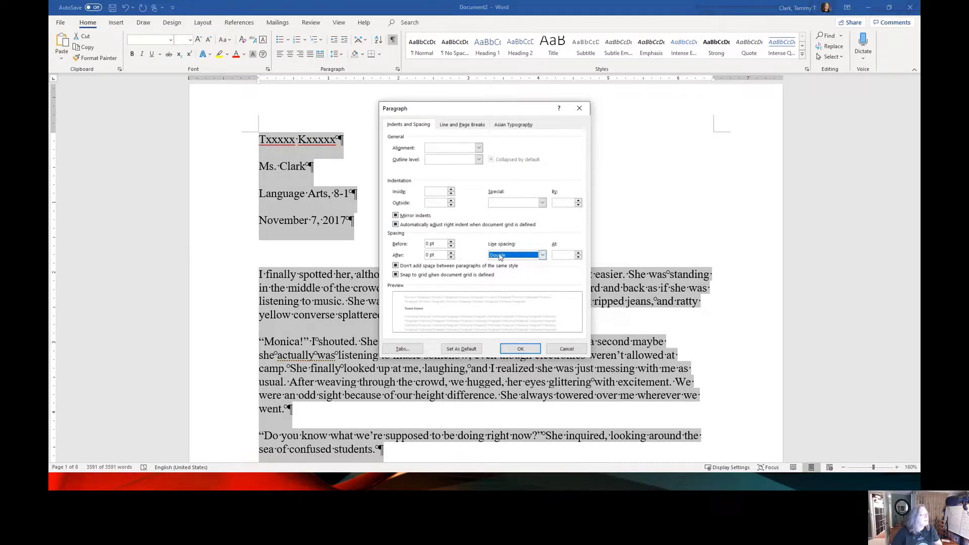
{"action": "left_click", "coordinate": [516, 349]}
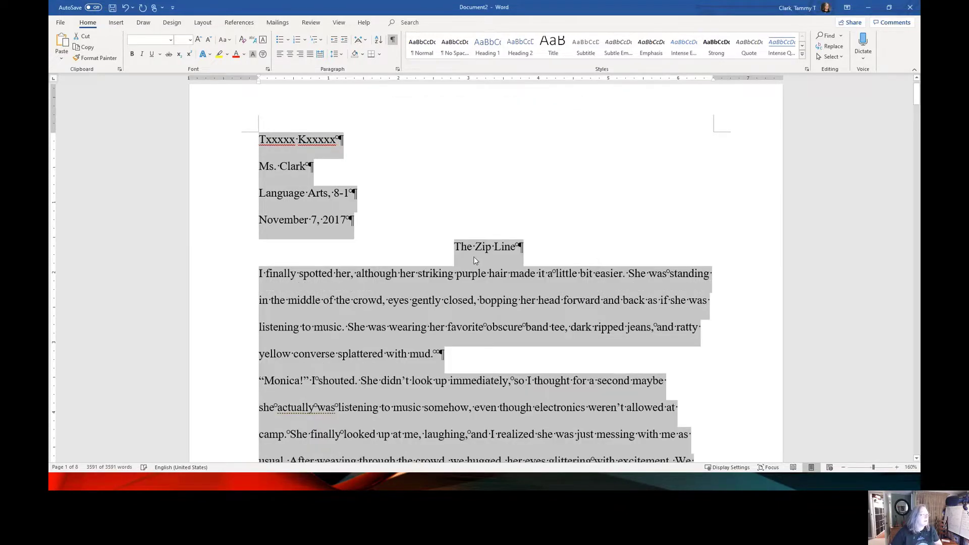
{"action": "left_click", "coordinate": [485, 308]}
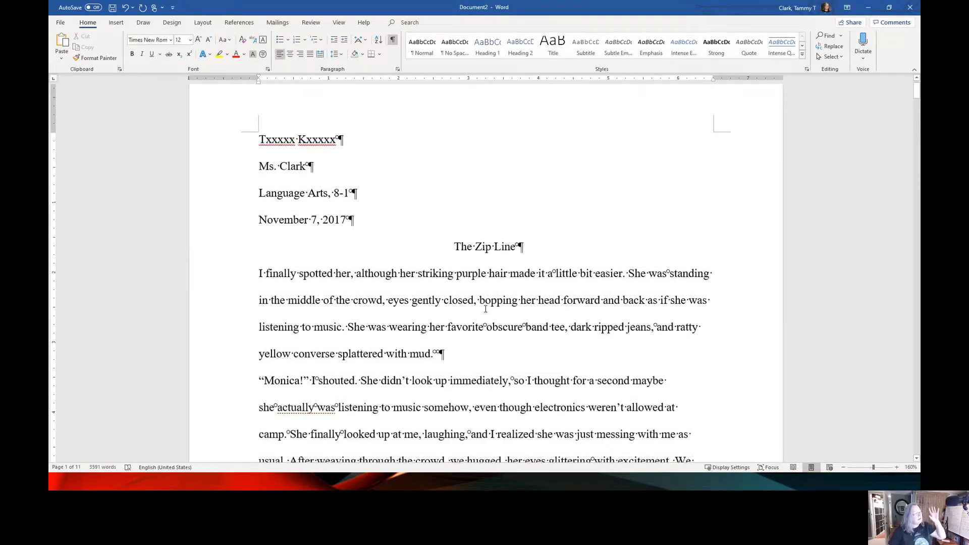
Select the story from its title "The Zip Line" through the end of the document.
{"action": "scroll", "coordinate": [486, 309], "scroll_direction": "down", "scroll_amount": 4}
{"action": "scroll", "coordinate": [490, 307], "scroll_direction": "down", "scroll_amount": 8}
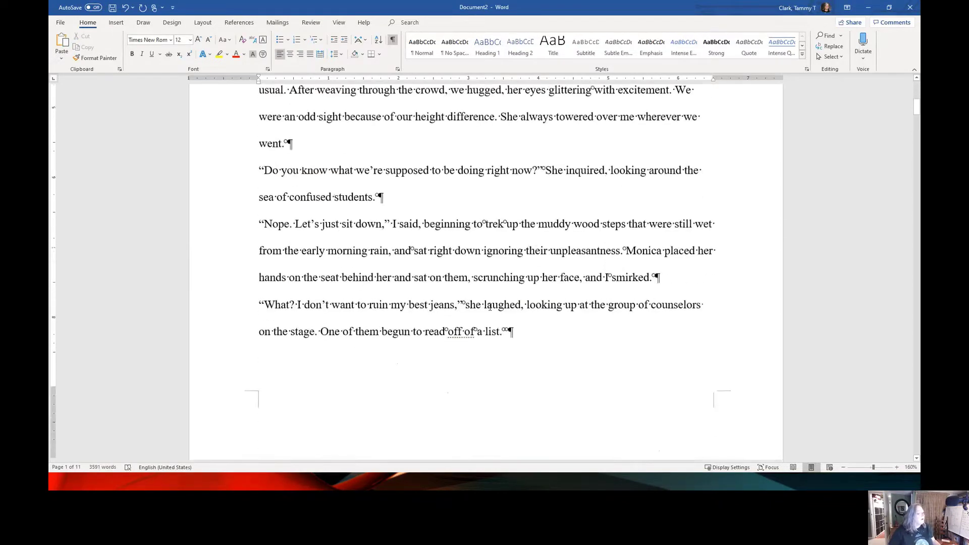
{"action": "scroll", "coordinate": [490, 306], "scroll_direction": "down", "scroll_amount": 4}
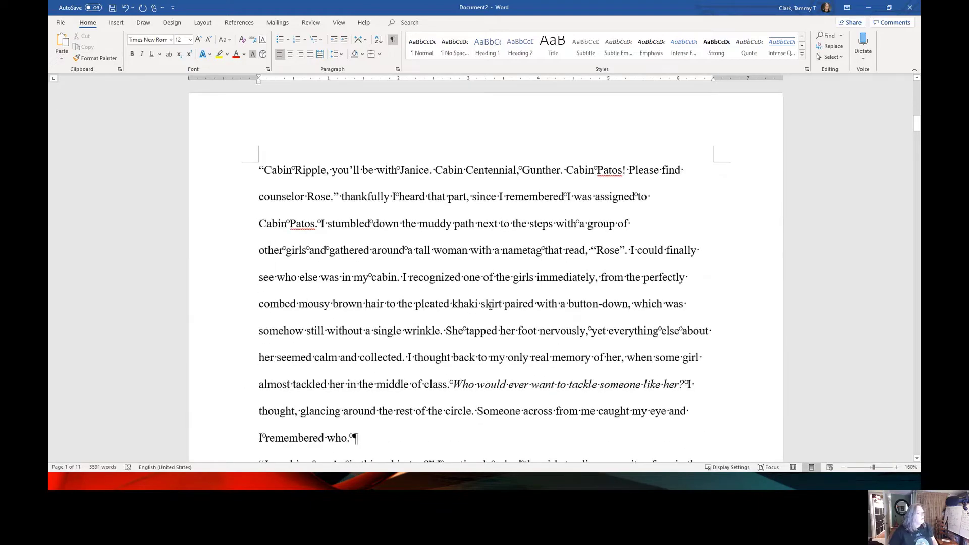
{"action": "scroll", "coordinate": [491, 309], "scroll_direction": "up", "scroll_amount": 14}
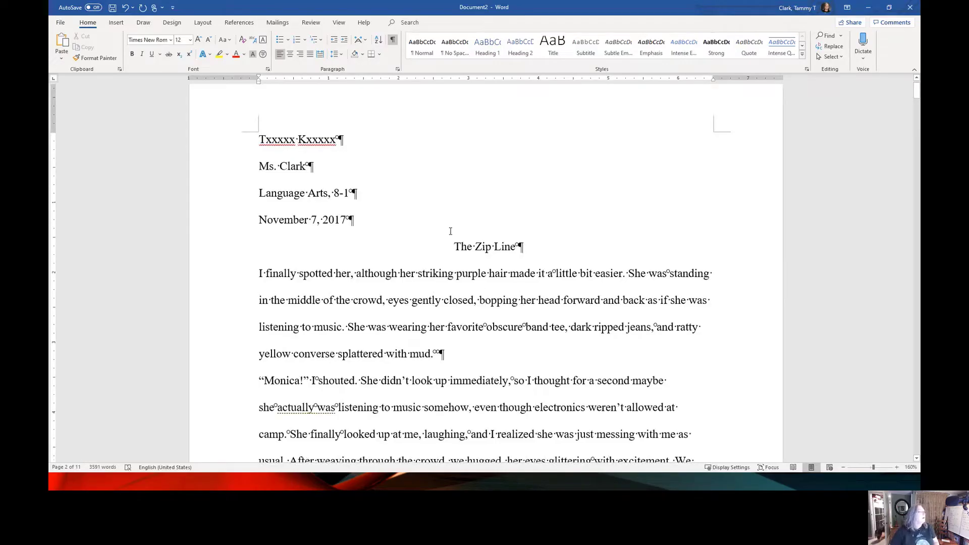
{"action": "left_click_drag", "start_coordinate": [454, 246], "coordinate": [527, 348]}
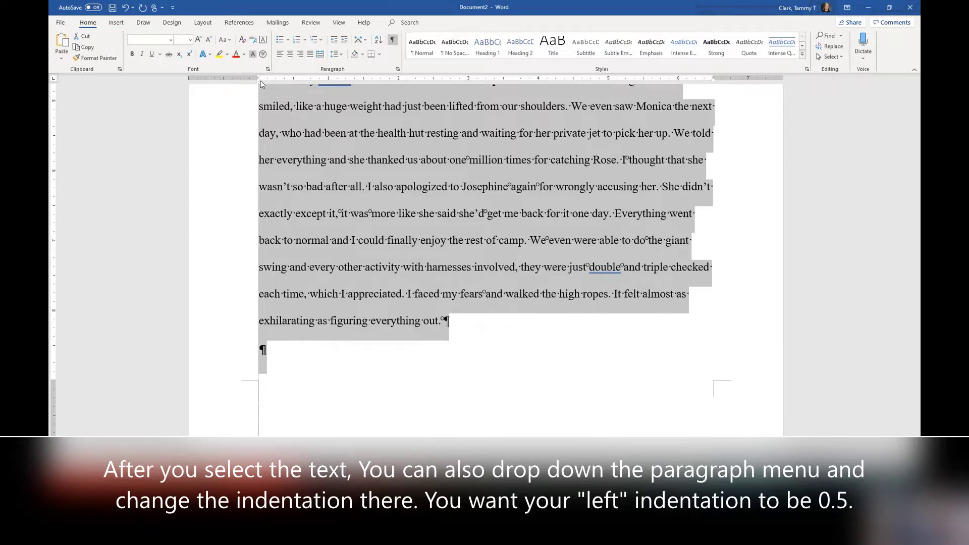
{"action": "left_click_drag", "start_coordinate": [259, 83], "coordinate": [288, 90]}
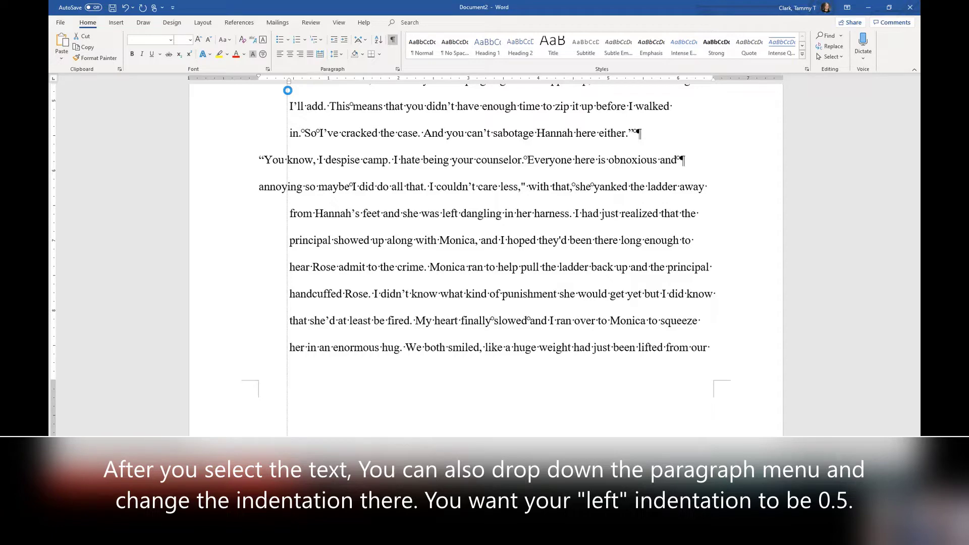
{"action": "left_click_drag", "start_coordinate": [287, 90], "coordinate": [259, 90]}
{"action": "key", "text": "ctrl+a"}
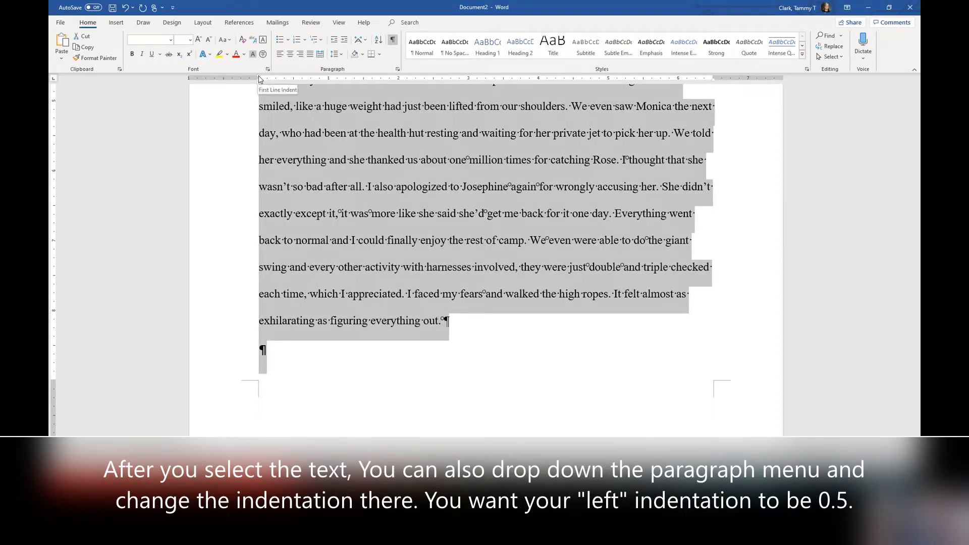
Give the selected story text a 0.5-inch first-line indent, and remove the stray paragraph break between "and" and "annoying" near the end.
{"action": "left_click_drag", "start_coordinate": [259, 79], "coordinate": [293, 87]}
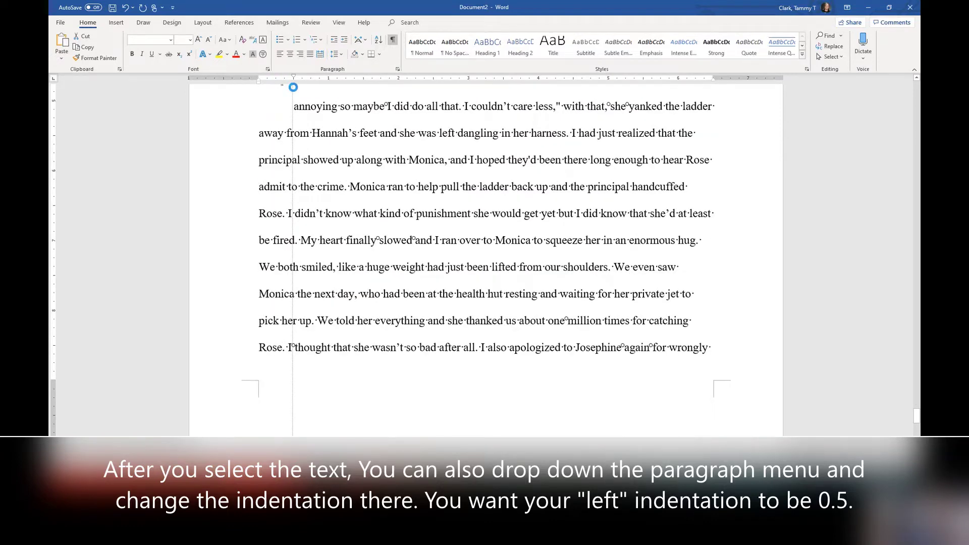
{"action": "left_click_drag", "start_coordinate": [293, 87], "coordinate": [293, 87]}
{"action": "scroll", "coordinate": [348, 198], "scroll_direction": "up", "scroll_amount": 2}
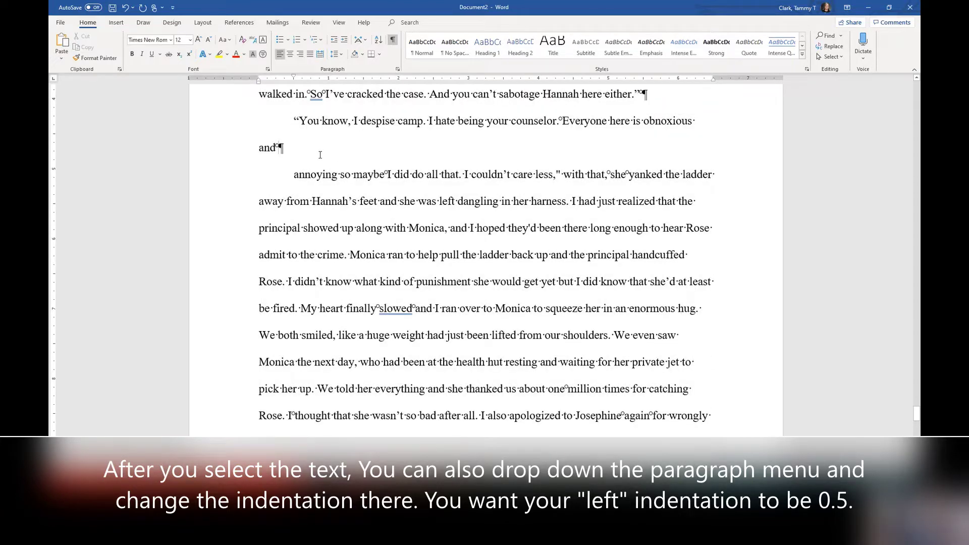
{"action": "key", "text": "Delete"}
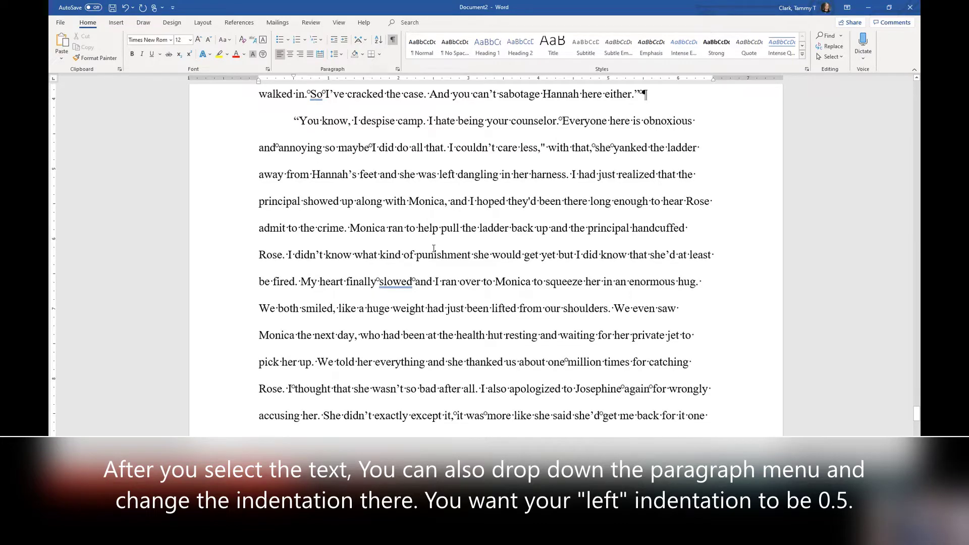
Check the paragraph indents and breaks from the end of the story back to the first page.
{"action": "scroll", "coordinate": [434, 248], "scroll_direction": "down", "scroll_amount": 2}
{"action": "scroll", "coordinate": [433, 239], "scroll_direction": "up", "scroll_amount": 7}
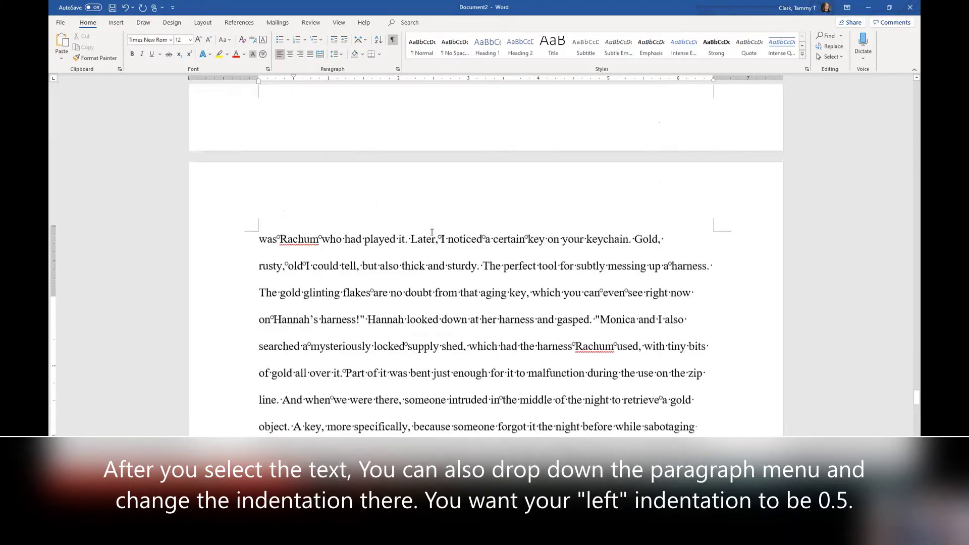
{"action": "scroll", "coordinate": [432, 232], "scroll_direction": "up", "scroll_amount": 10}
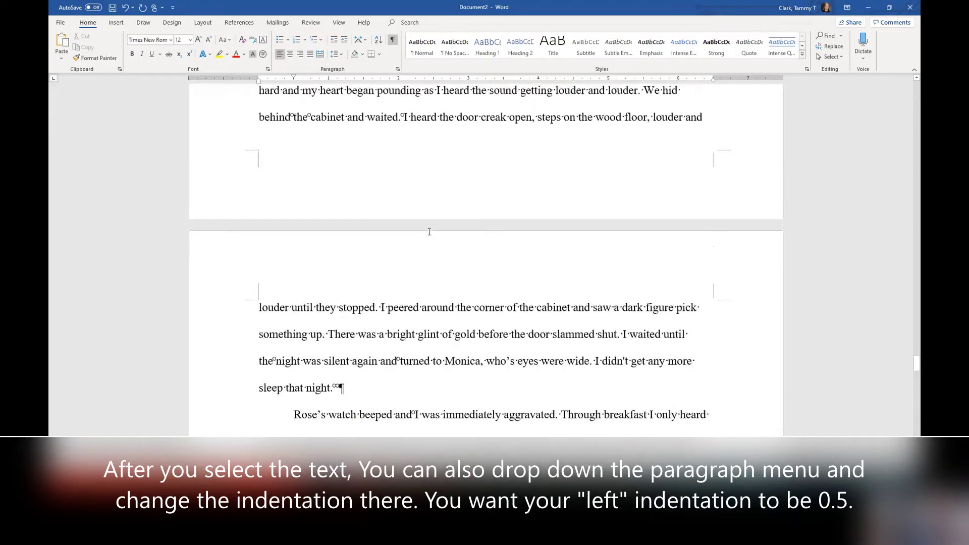
{"action": "scroll", "coordinate": [429, 232], "scroll_direction": "up", "scroll_amount": 10}
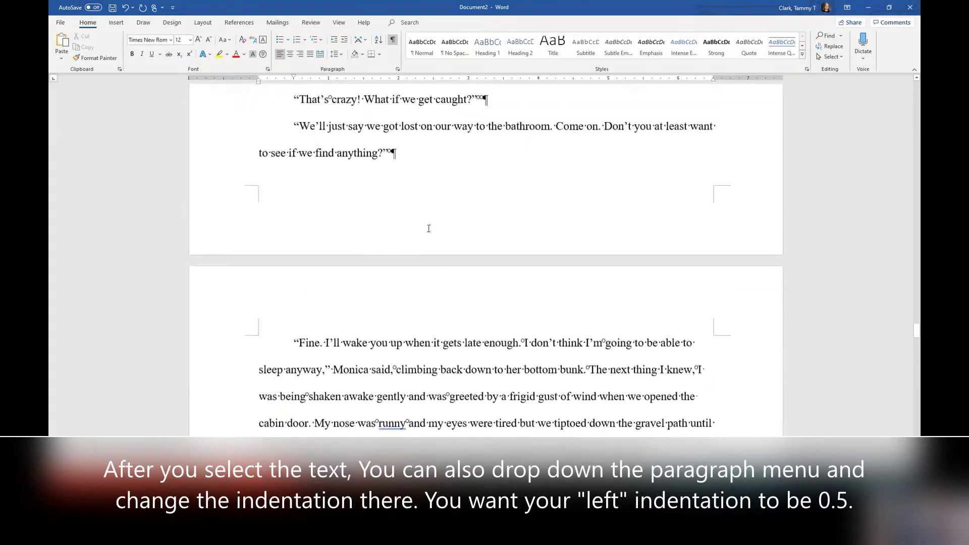
{"action": "scroll", "coordinate": [428, 227], "scroll_direction": "up", "scroll_amount": 10}
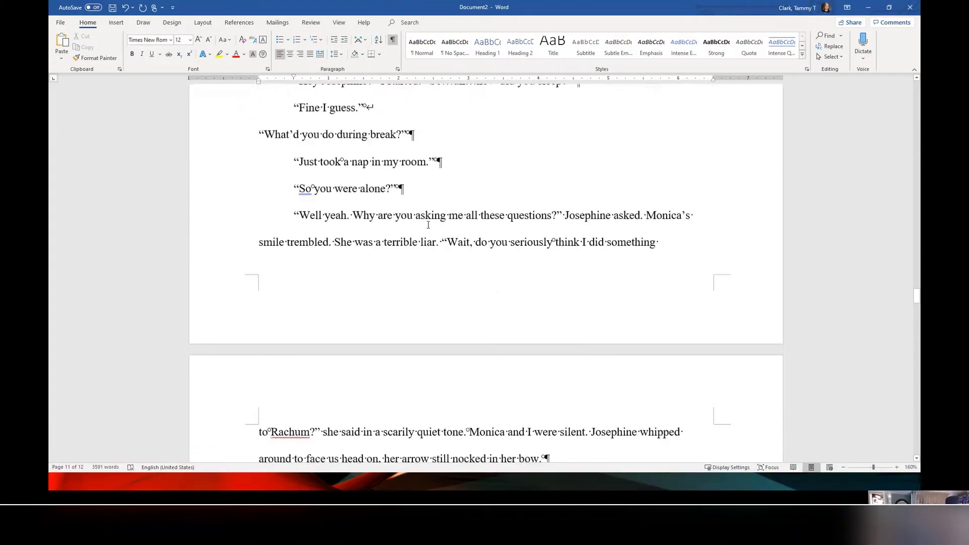
{"action": "scroll", "coordinate": [428, 225], "scroll_direction": "up", "scroll_amount": 10}
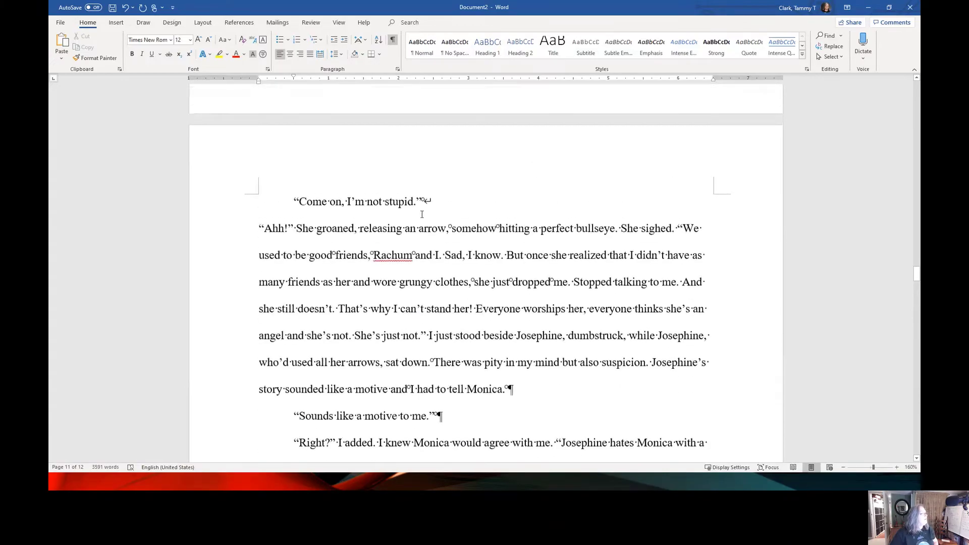
{"action": "scroll", "coordinate": [422, 214], "scroll_direction": "up", "scroll_amount": 3}
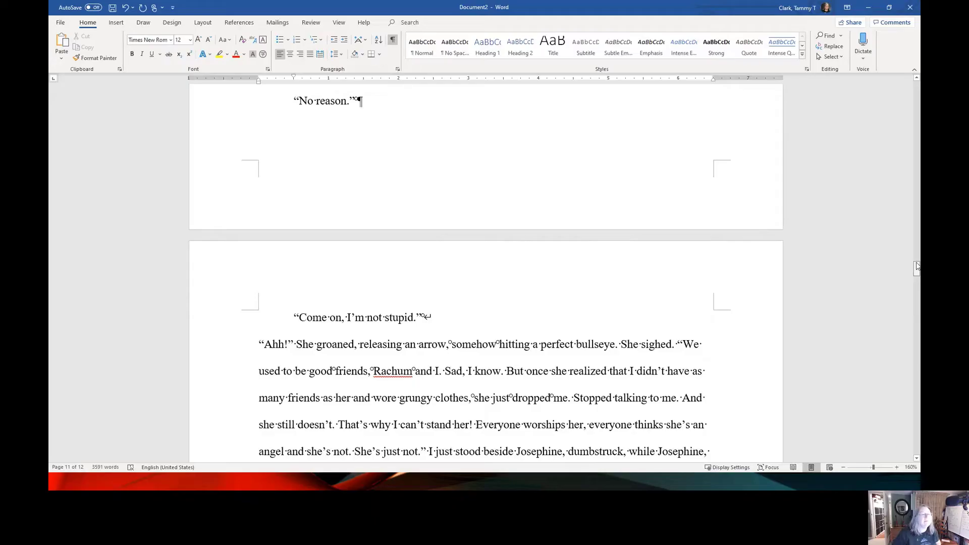
{"action": "left_click_drag", "start_coordinate": [917, 268], "coordinate": [907, 77]}
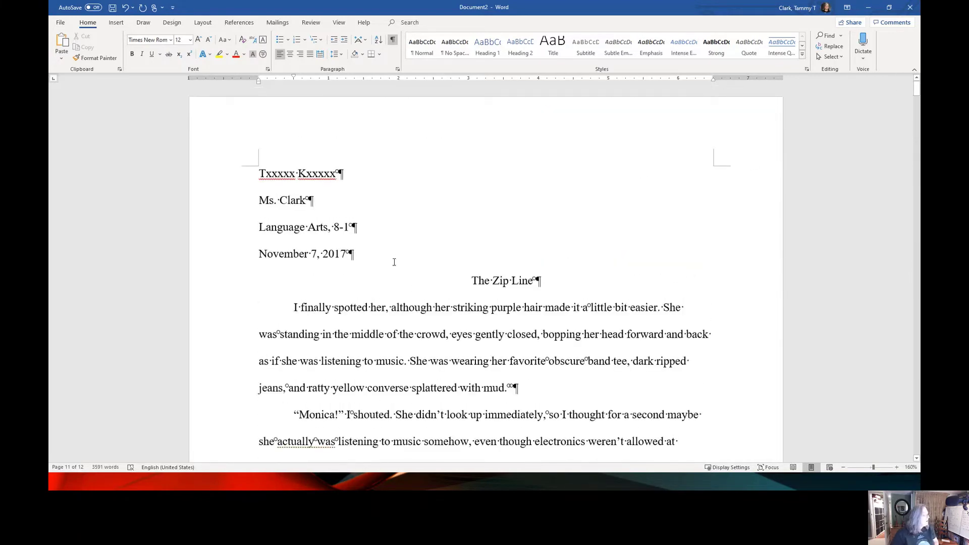
Examine the blank space at the bottom of page 1, its bottom margin, and where the text continues on page 2.
{"action": "scroll", "coordinate": [394, 262], "scroll_direction": "down", "scroll_amount": 4}
{"action": "scroll", "coordinate": [348, 325], "scroll_direction": "down", "scroll_amount": 6}
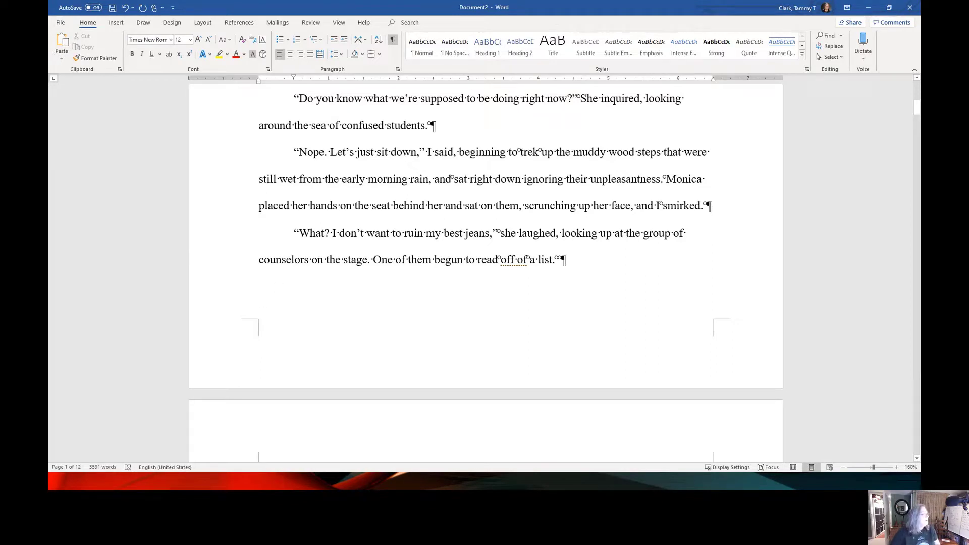
{"action": "left_click_drag", "start_coordinate": [53, 318], "coordinate": [53, 318]}
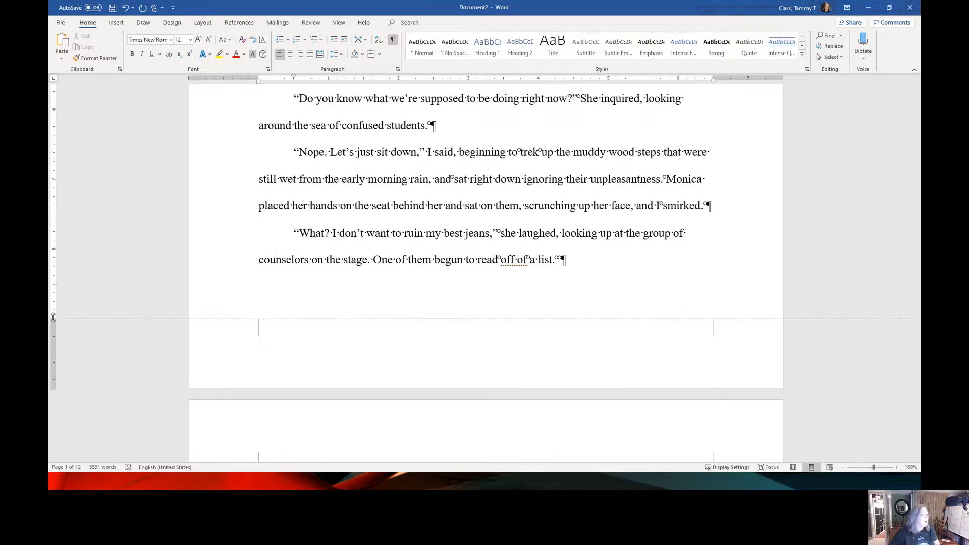
{"action": "left_click_drag", "start_coordinate": [53, 317], "coordinate": [53, 317]}
{"action": "left_click_drag", "start_coordinate": [53, 318], "coordinate": [53, 317]}
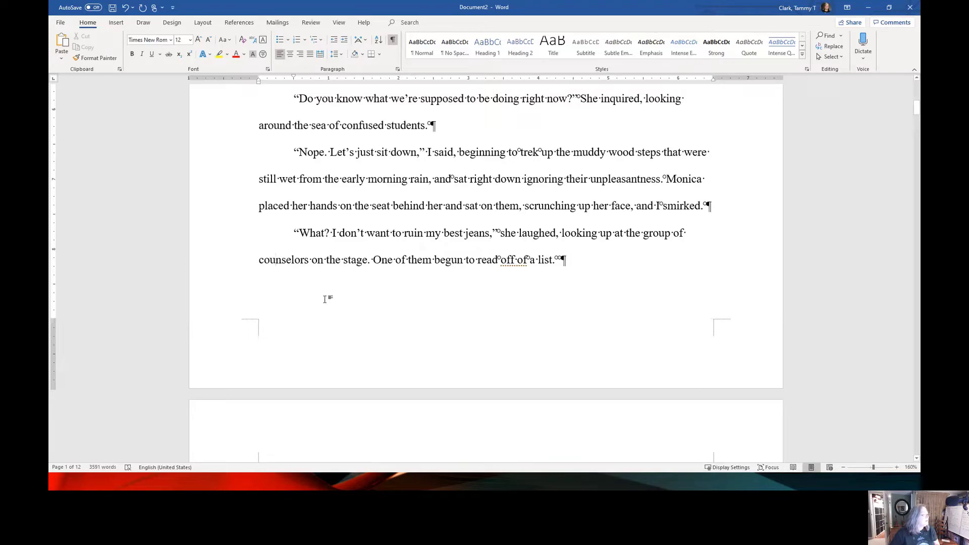
{"action": "scroll", "coordinate": [323, 280], "scroll_direction": "down", "scroll_amount": 3}
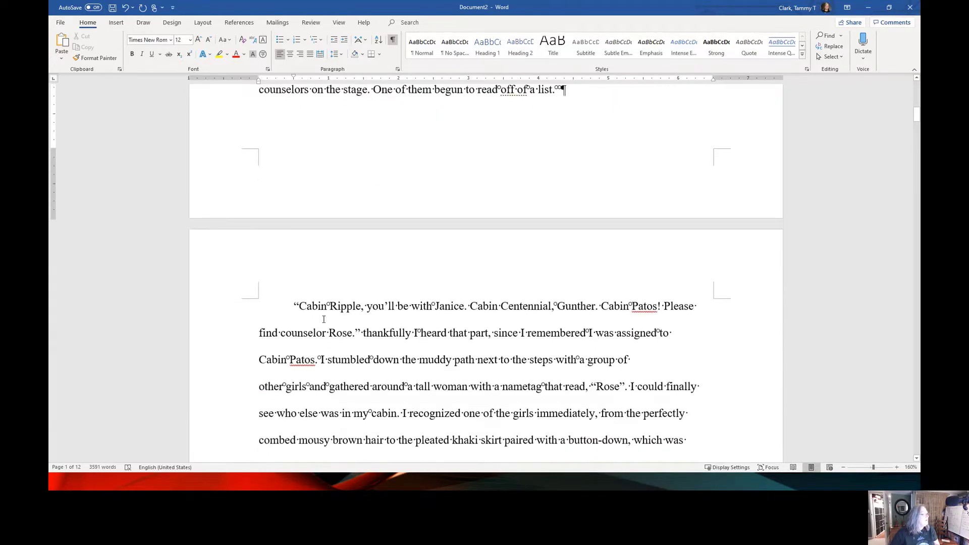
{"action": "scroll", "coordinate": [325, 316], "scroll_direction": "down", "scroll_amount": 3}
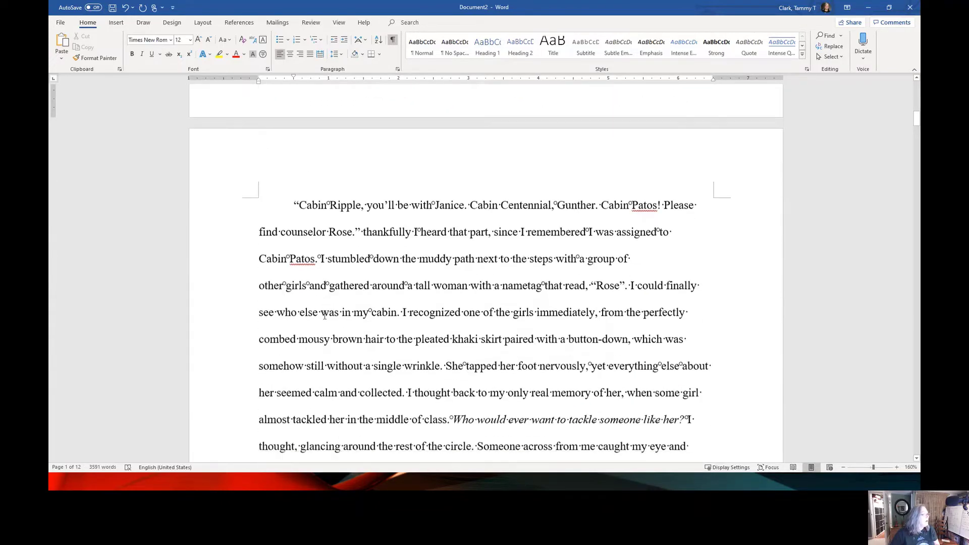
{"action": "scroll", "coordinate": [325, 316], "scroll_direction": "up", "scroll_amount": 3}
{"action": "scroll", "coordinate": [326, 314], "scroll_direction": "up", "scroll_amount": 2}
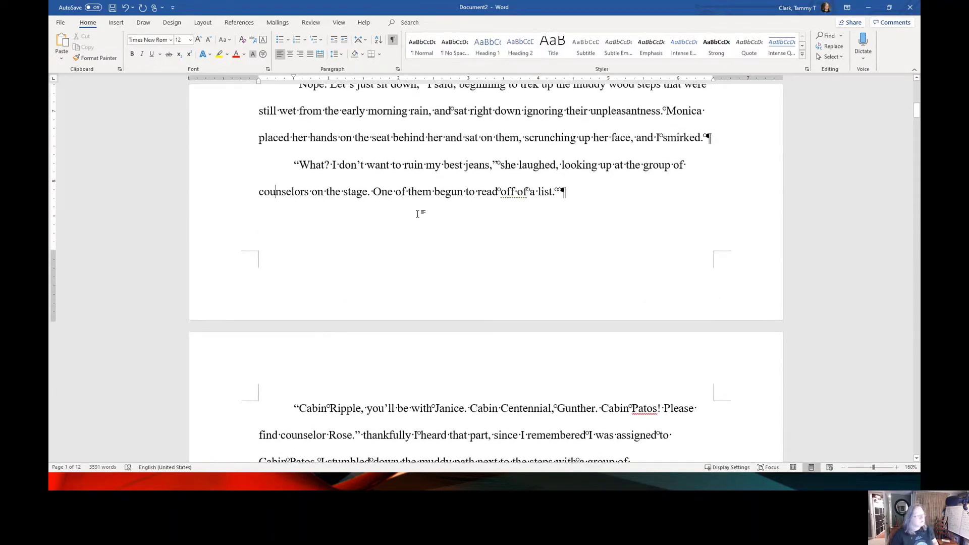
Turn off widow/orphan control for all paragraphs in the document.
{"action": "key", "text": "ctrl+a"}
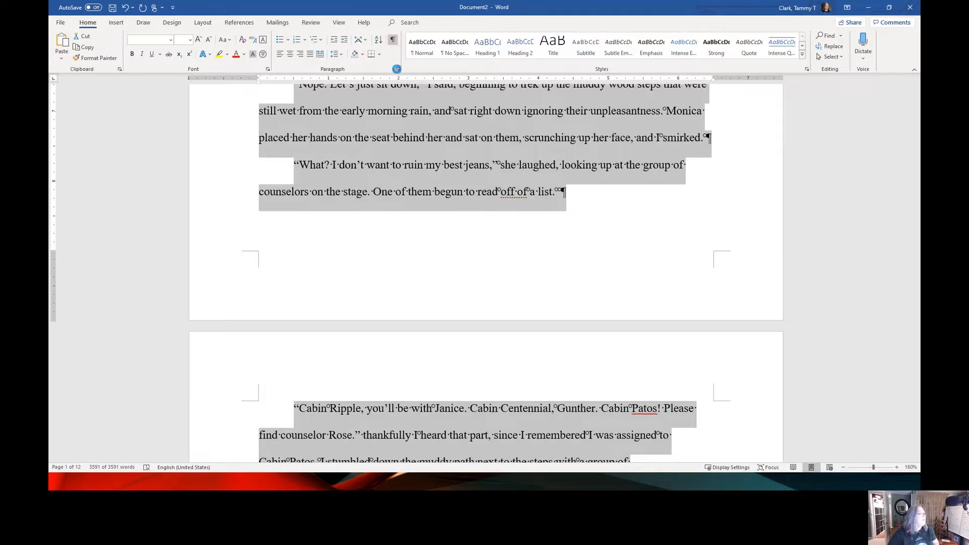
{"action": "left_click", "coordinate": [398, 70]}
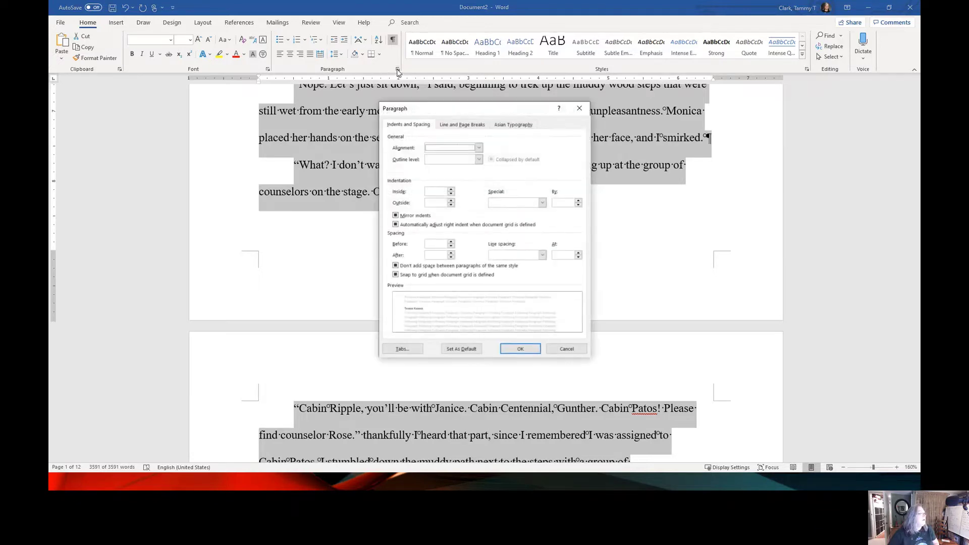
{"action": "left_click", "coordinate": [467, 128]}
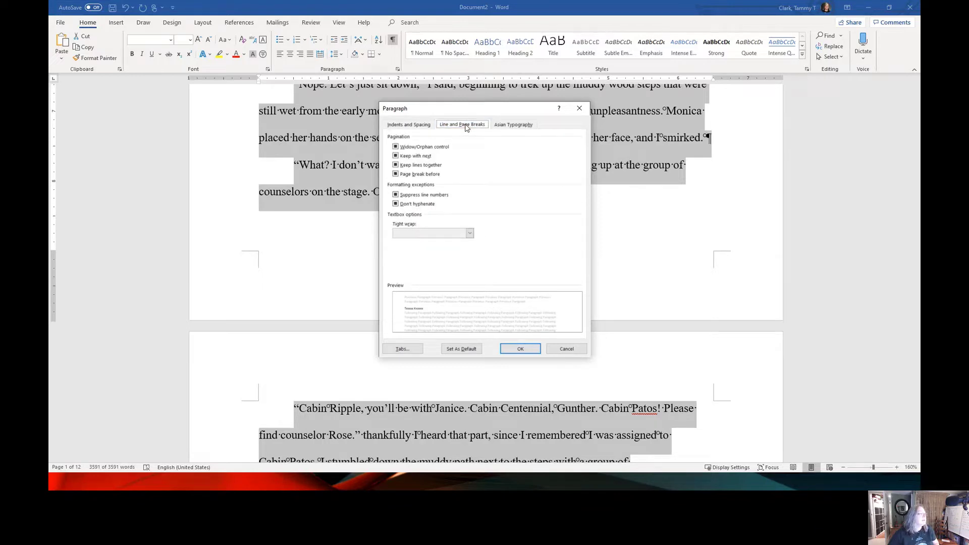
{"action": "left_click", "coordinate": [417, 126]}
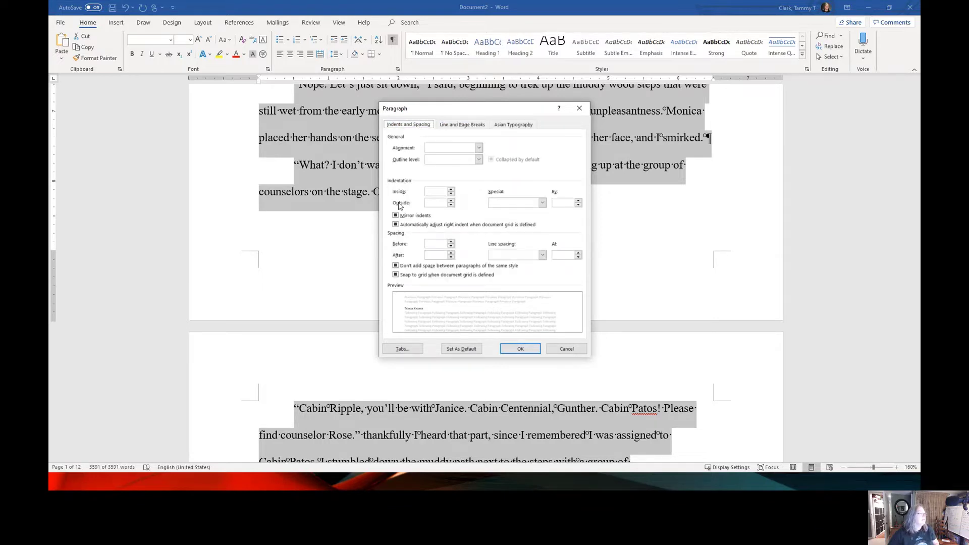
{"action": "left_click", "coordinate": [469, 126]}
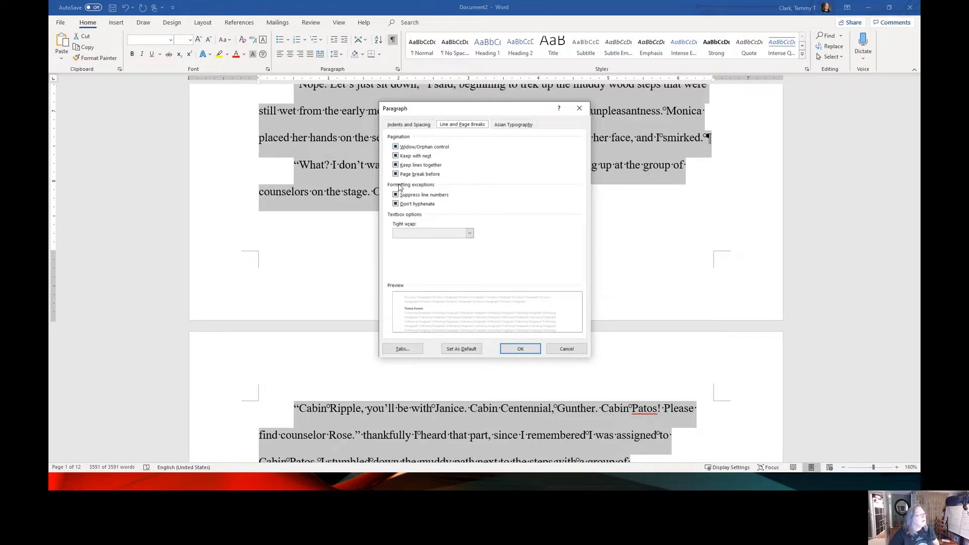
{"action": "left_click", "coordinate": [396, 147]}
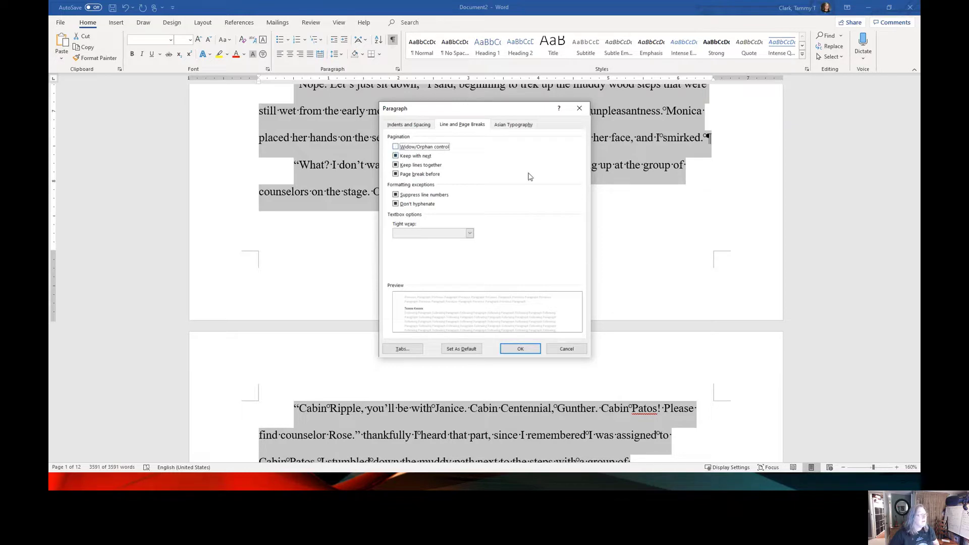
{"action": "left_click", "coordinate": [521, 349]}
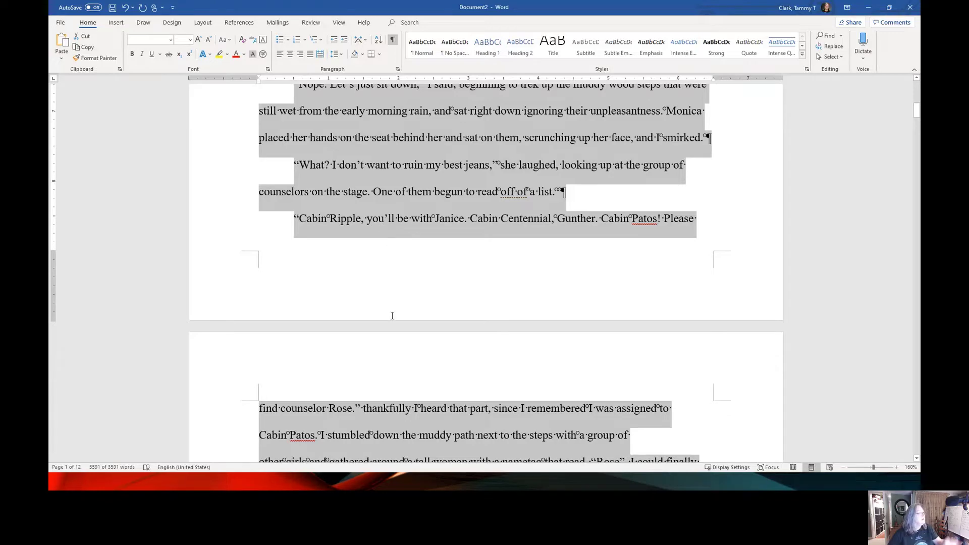
Delete the empty paragraph after the story's final sentence on the last page.
{"action": "scroll", "coordinate": [393, 314], "scroll_direction": "down", "scroll_amount": 8}
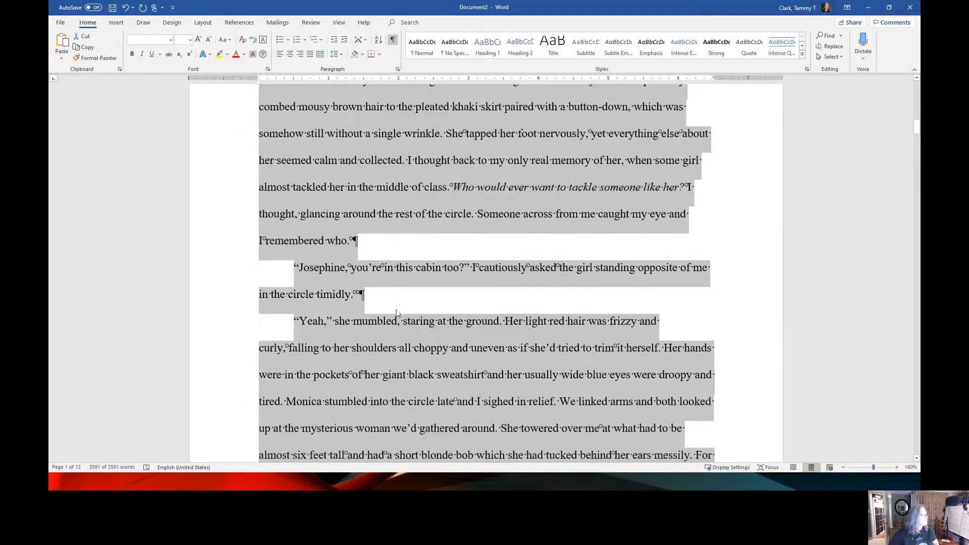
{"action": "scroll", "coordinate": [397, 313], "scroll_direction": "down", "scroll_amount": 10}
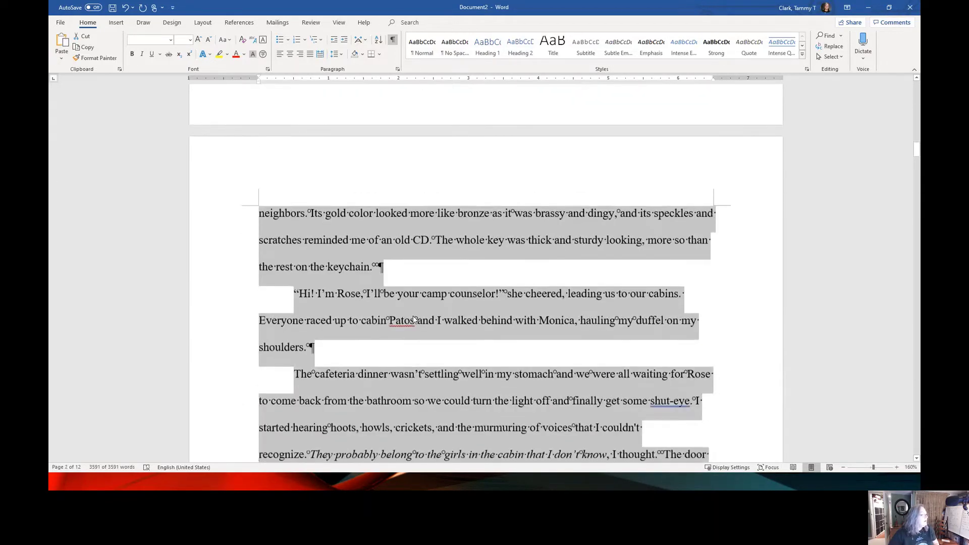
{"action": "scroll", "coordinate": [413, 316], "scroll_direction": "down", "scroll_amount": 10}
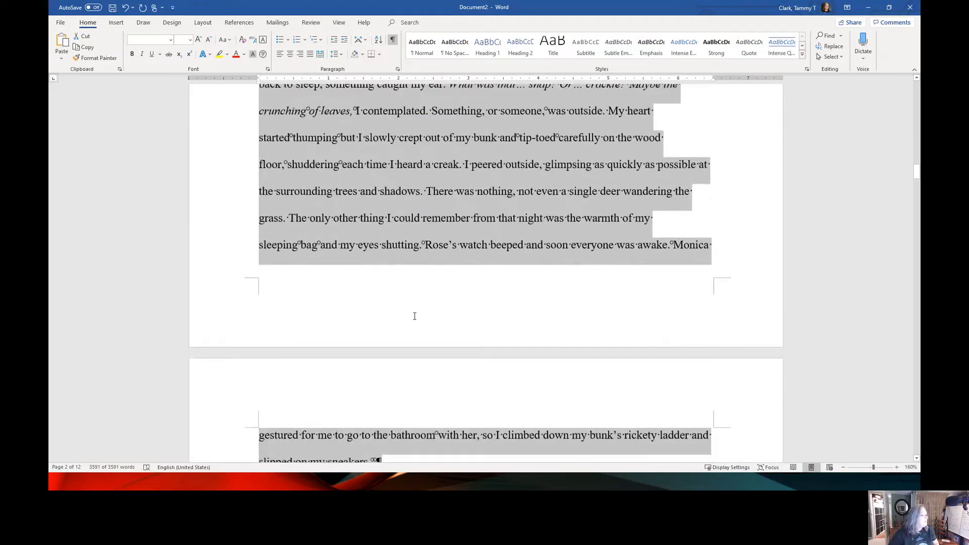
{"action": "scroll", "coordinate": [415, 316], "scroll_direction": "down", "scroll_amount": 10}
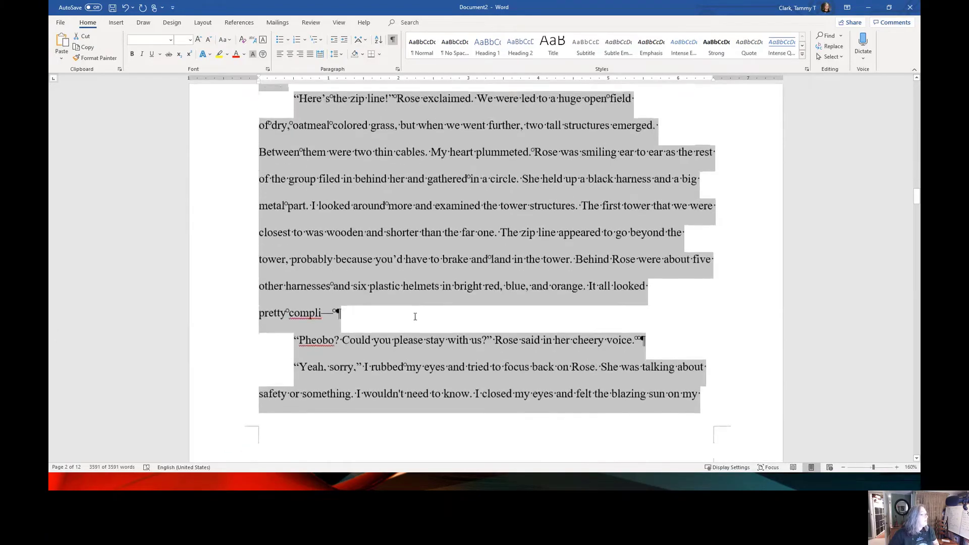
{"action": "scroll", "coordinate": [415, 316], "scroll_direction": "down", "scroll_amount": 5}
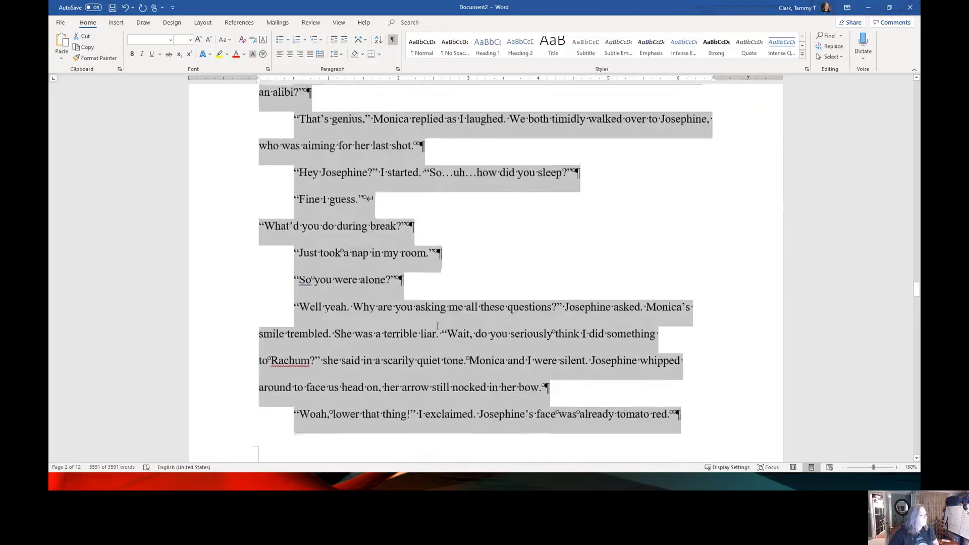
{"action": "scroll", "coordinate": [438, 326], "scroll_direction": "down", "scroll_amount": 15}
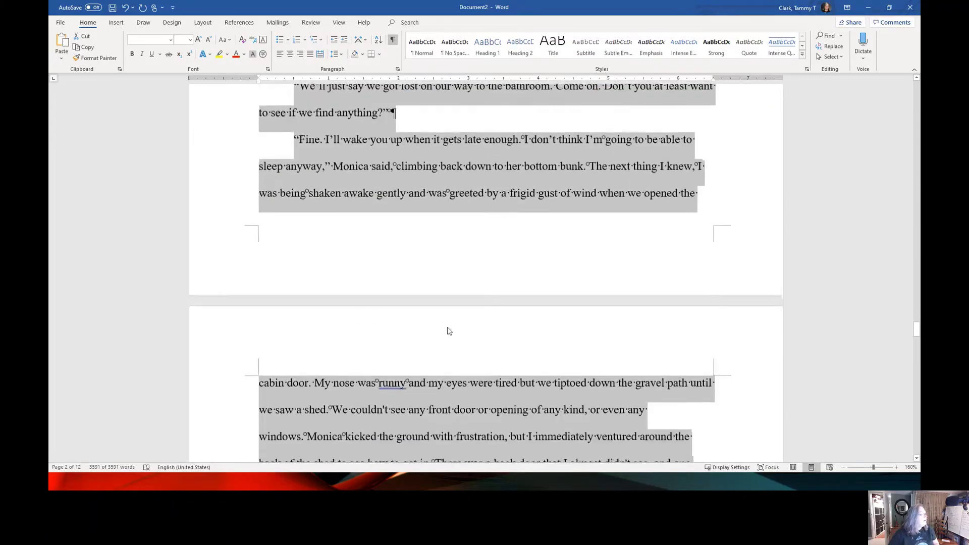
{"action": "scroll", "coordinate": [453, 332], "scroll_direction": "down", "scroll_amount": 20}
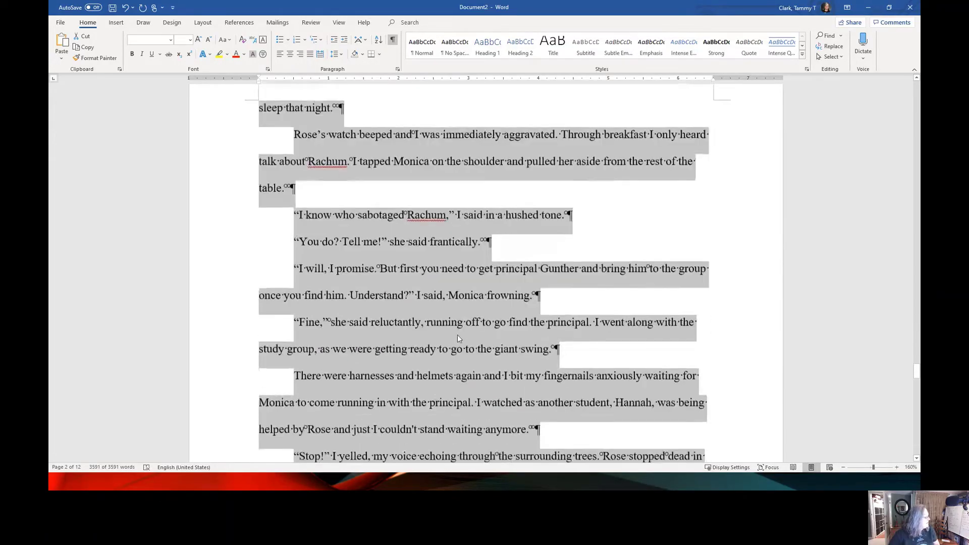
{"action": "scroll", "coordinate": [460, 335], "scroll_direction": "down", "scroll_amount": 20}
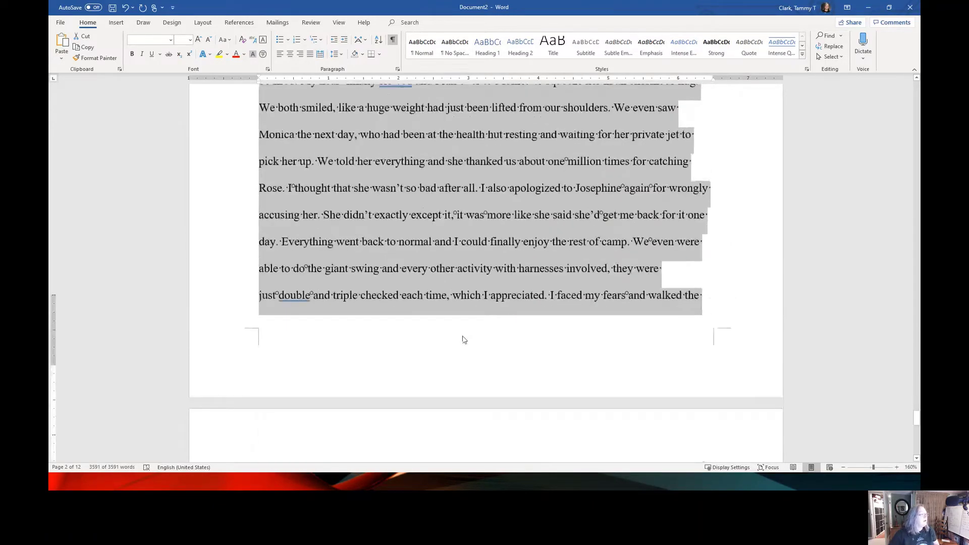
{"action": "scroll", "coordinate": [465, 342], "scroll_direction": "up", "scroll_amount": 3}
{"action": "left_click", "coordinate": [477, 335]}
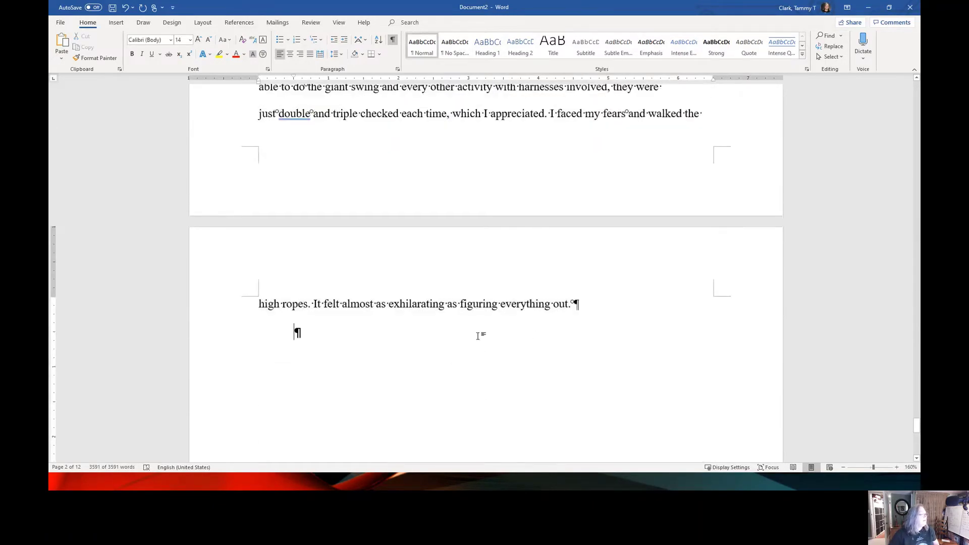
{"action": "left_click", "coordinate": [589, 309]}
{"action": "key", "text": "Delete"}
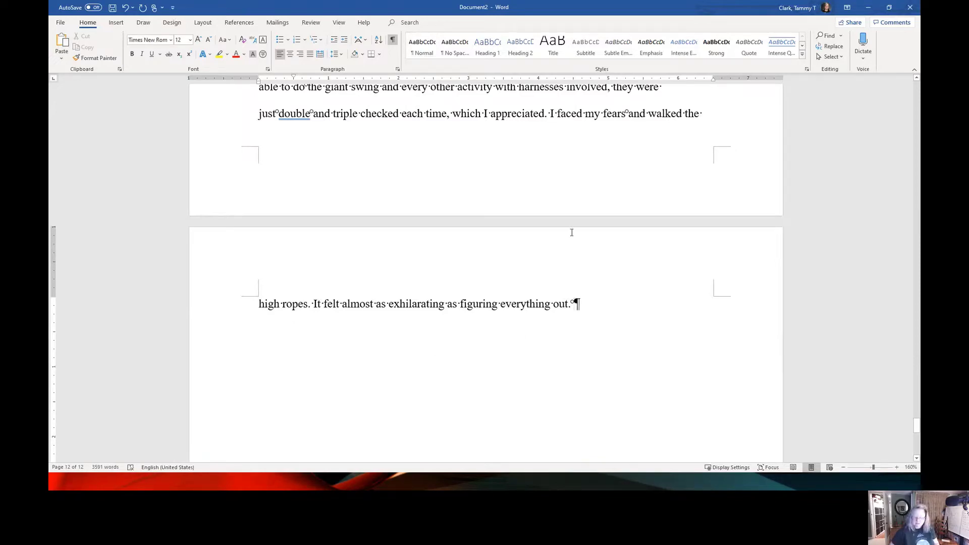
Handwrite 1, 2, 3 and 4 in blue ink before the story's last four lines, counting upward, and mark the fifth line the same way.
{"action": "scroll", "coordinate": [501, 279], "scroll_direction": "up", "scroll_amount": 8}
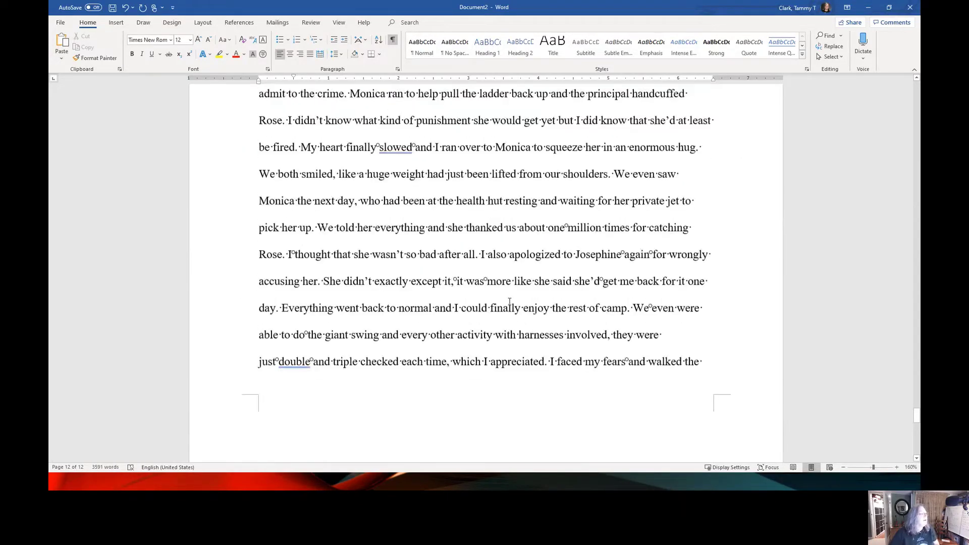
{"action": "scroll", "coordinate": [510, 300], "scroll_direction": "up", "scroll_amount": 7}
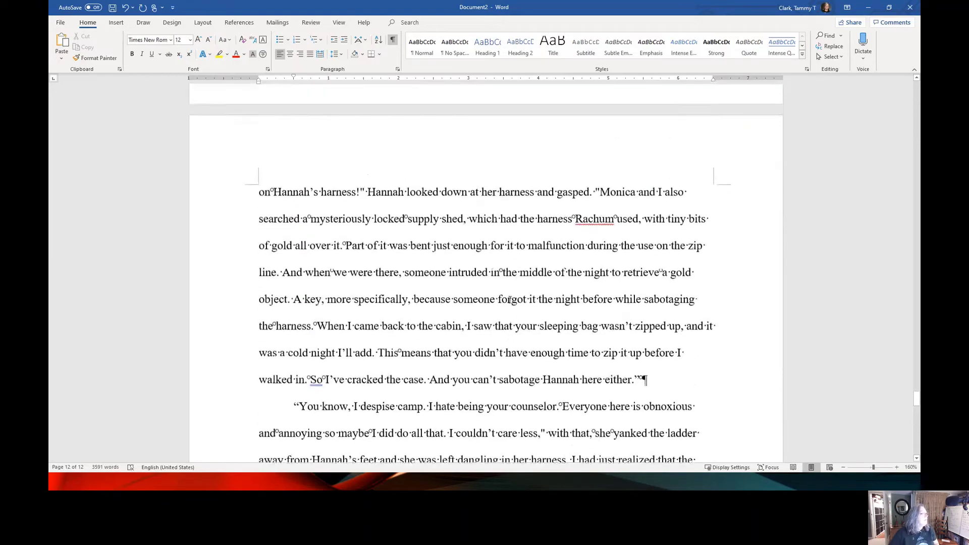
{"action": "scroll", "coordinate": [510, 300], "scroll_direction": "down", "scroll_amount": 14}
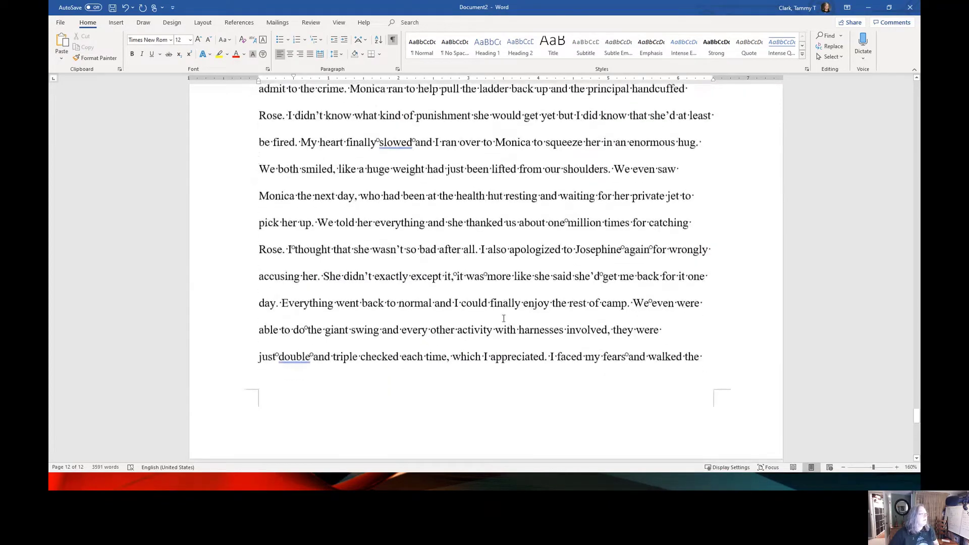
{"action": "scroll", "coordinate": [465, 308], "scroll_direction": "down", "scroll_amount": 2}
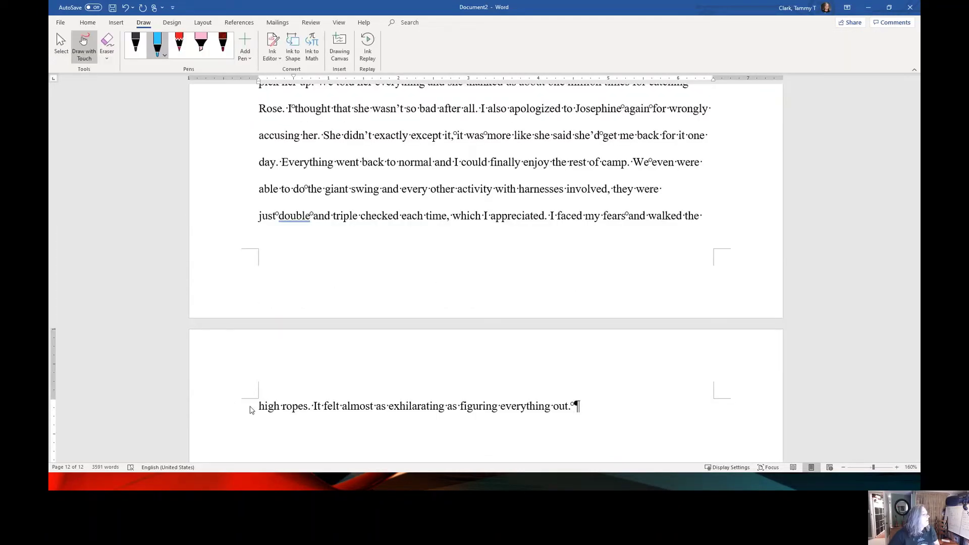
{"action": "left_click_drag", "start_coordinate": [252, 402], "coordinate": [253, 412]}
{"action": "left_click_drag", "start_coordinate": [248, 212], "coordinate": [261, 222]}
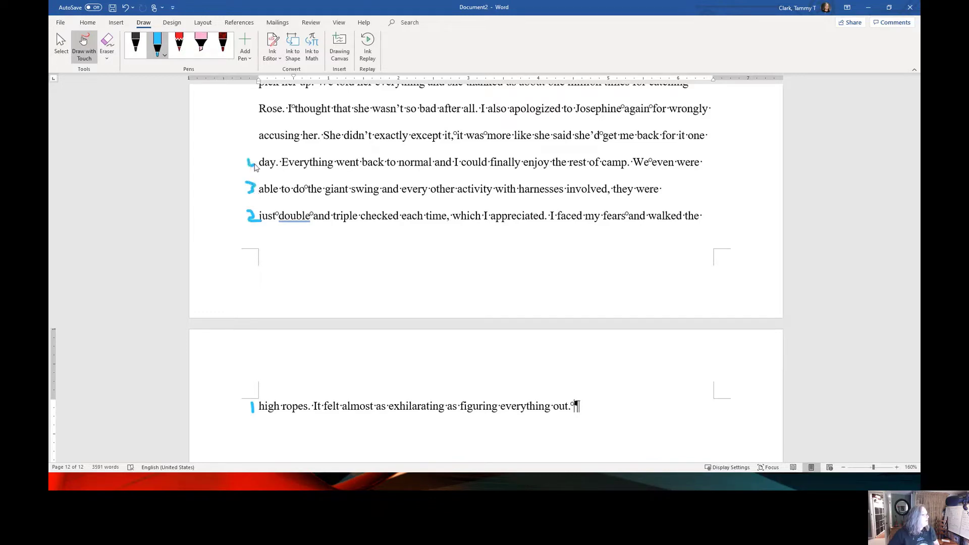
{"action": "scroll", "coordinate": [254, 174], "scroll_direction": "up", "scroll_amount": 1}
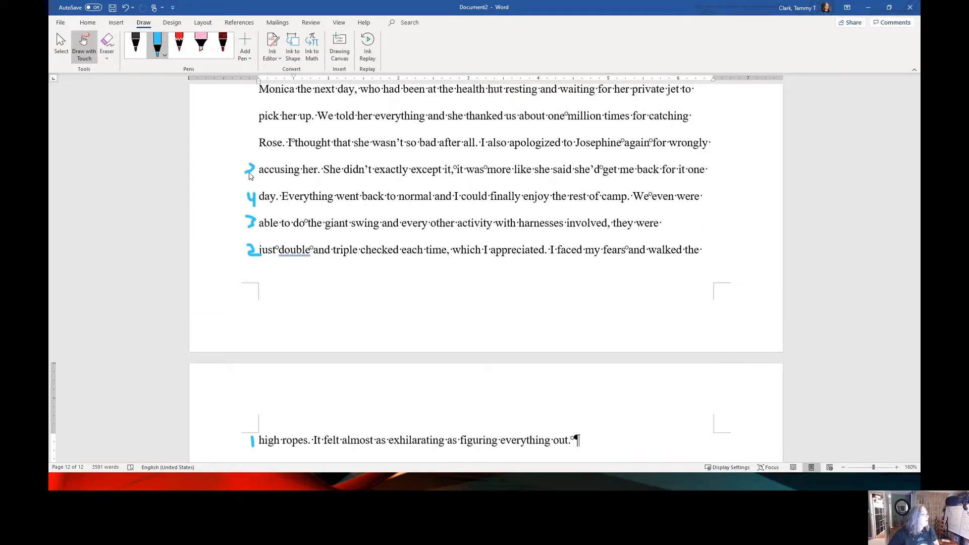
{"action": "left_click_drag", "start_coordinate": [249, 174], "coordinate": [253, 165]}
Count the remaining text lines on page 11 upward from the marked lines to the top of the page.
{"action": "scroll", "coordinate": [289, 227], "scroll_direction": "up", "scroll_amount": 2}
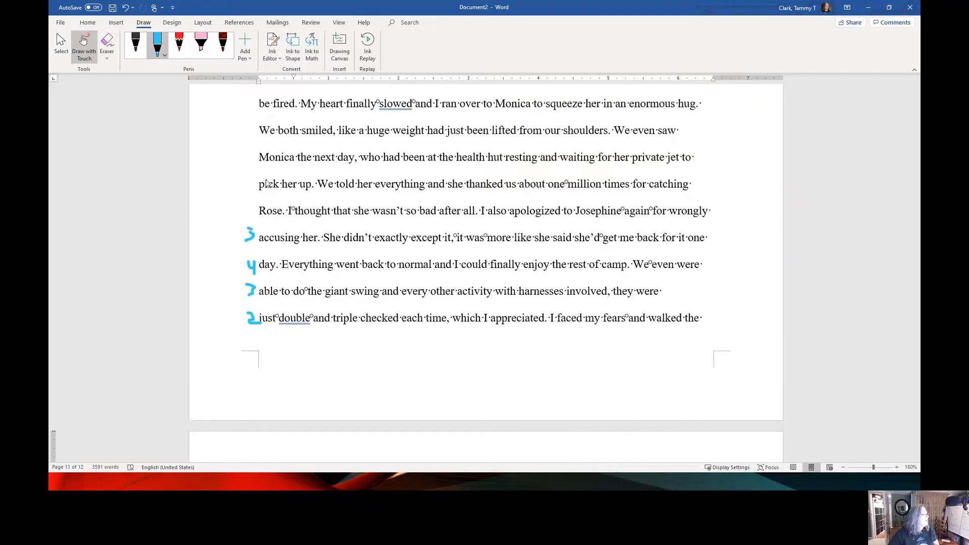
{"action": "scroll", "coordinate": [268, 183], "scroll_direction": "up", "scroll_amount": 2}
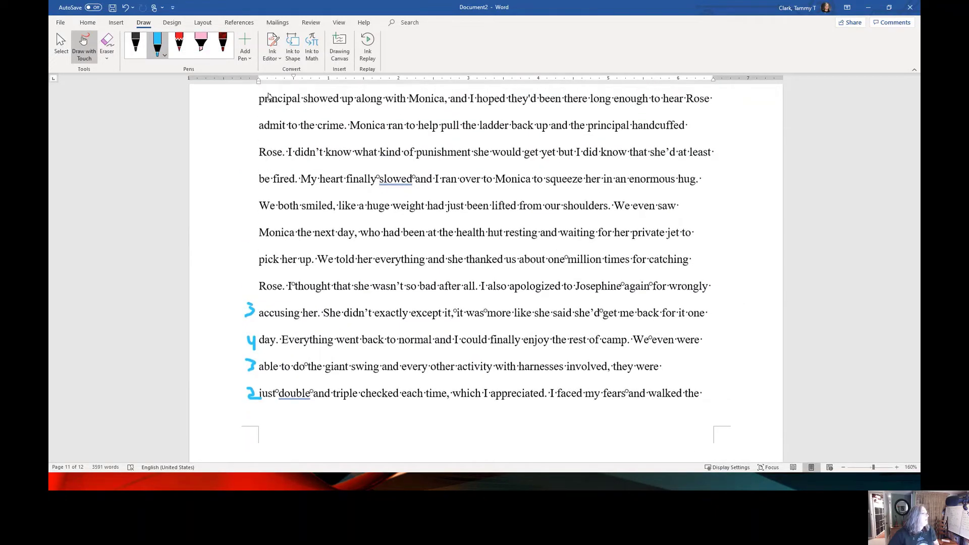
{"action": "scroll", "coordinate": [267, 151], "scroll_direction": "up", "scroll_amount": 3}
{"action": "scroll", "coordinate": [271, 202], "scroll_direction": "up", "scroll_amount": 1}
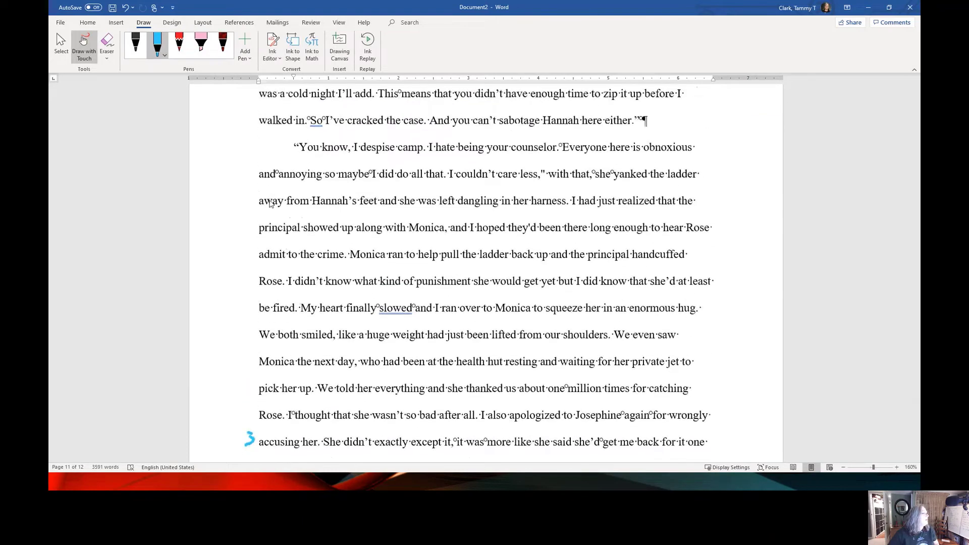
{"action": "scroll", "coordinate": [271, 122], "scroll_direction": "up", "scroll_amount": 1}
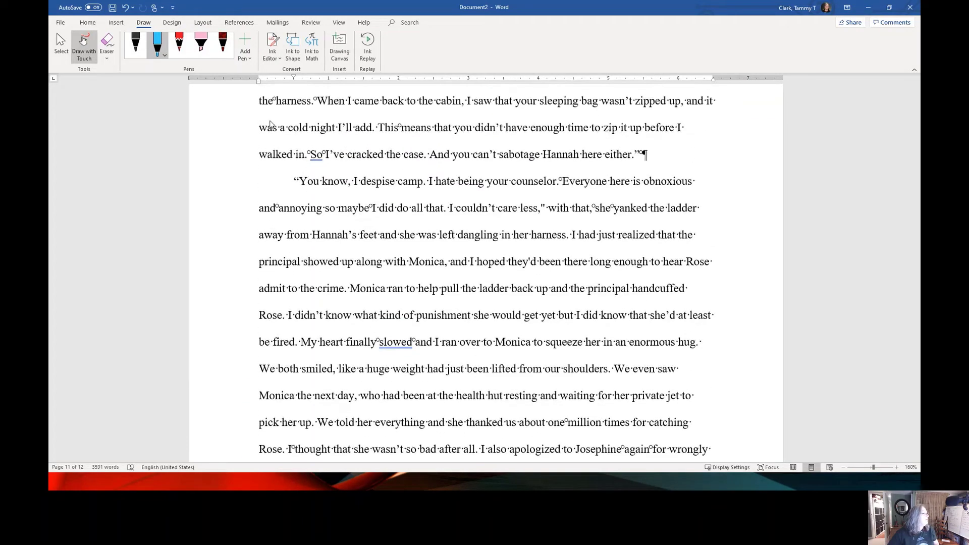
{"action": "scroll", "coordinate": [270, 120], "scroll_direction": "up", "scroll_amount": 2}
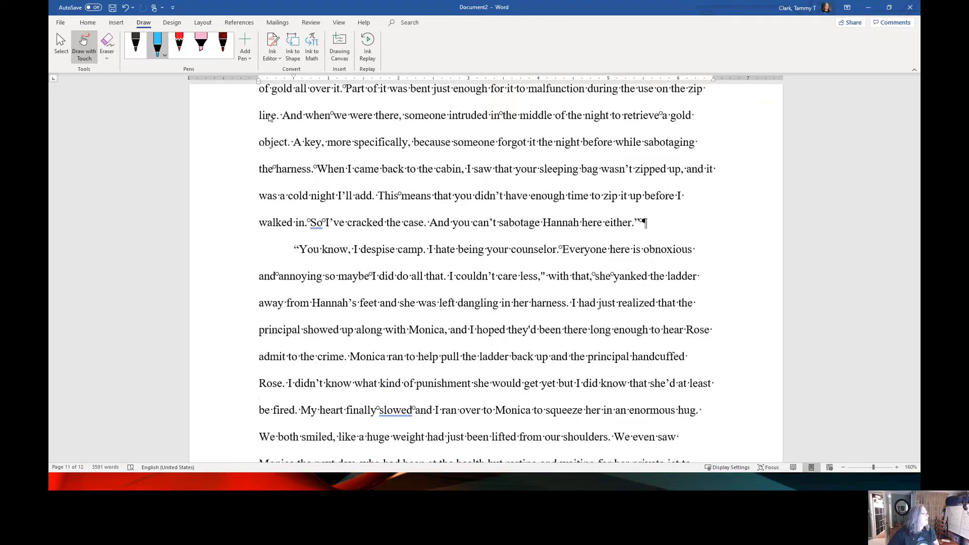
{"action": "scroll", "coordinate": [269, 117], "scroll_direction": "up", "scroll_amount": 3}
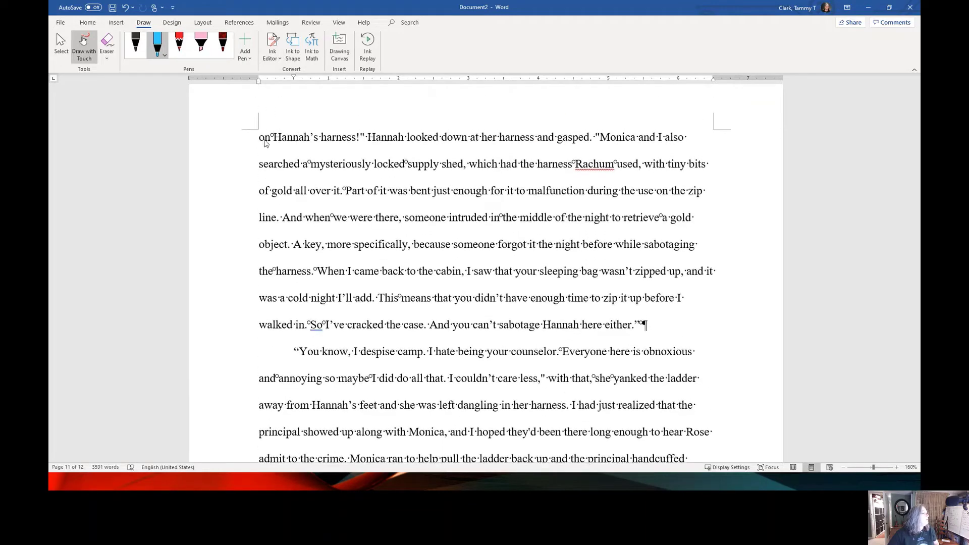
Handwrite 24 in blue ink beside the first line of page 11.
{"action": "mouse_move", "coordinate": [221, 135]}
{"action": "left_mouse_down"}
{"action": "mouse_move", "coordinate": [222, 148]}
{"action": "mouse_move", "coordinate": [254, 143]}
{"action": "mouse_move", "coordinate": [249, 155]}
{"action": "left_mouse_up"}
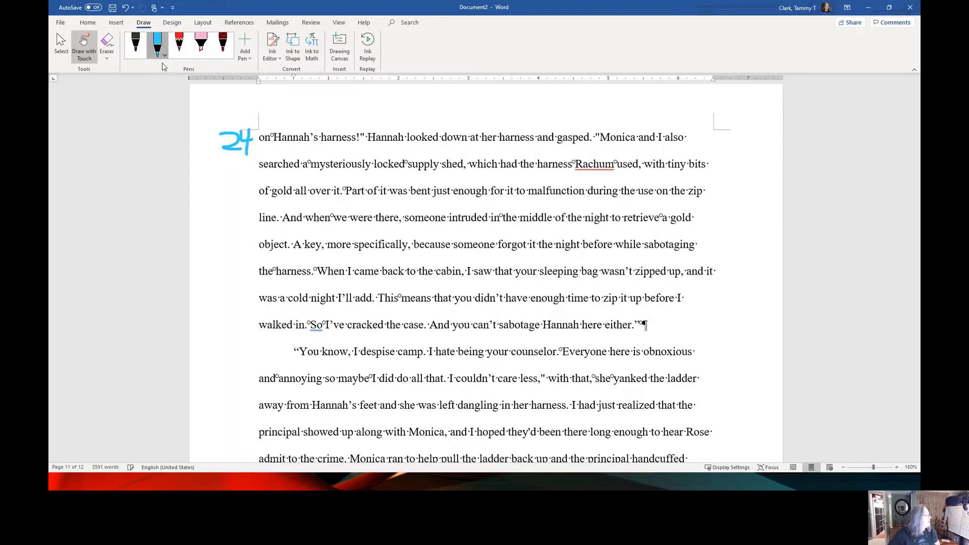
{"action": "left_click", "coordinate": [157, 46]}
Highlight the blank space after the single word "table." near the start of page 10 with the pink highlighter pen.
{"action": "left_click", "coordinate": [201, 46]}
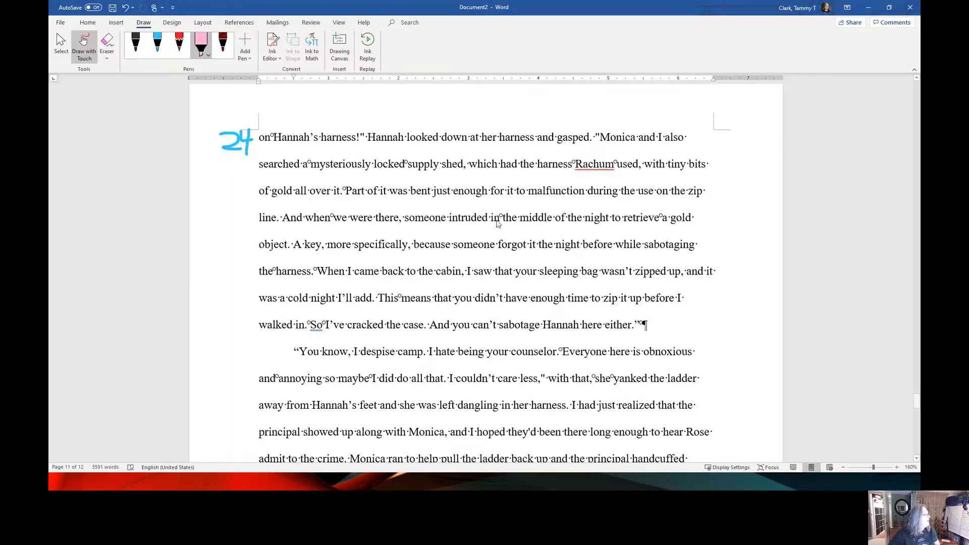
{"action": "scroll", "coordinate": [494, 221], "scroll_direction": "up", "scroll_amount": 3}
{"action": "scroll", "coordinate": [494, 221], "scroll_direction": "up", "scroll_amount": 9}
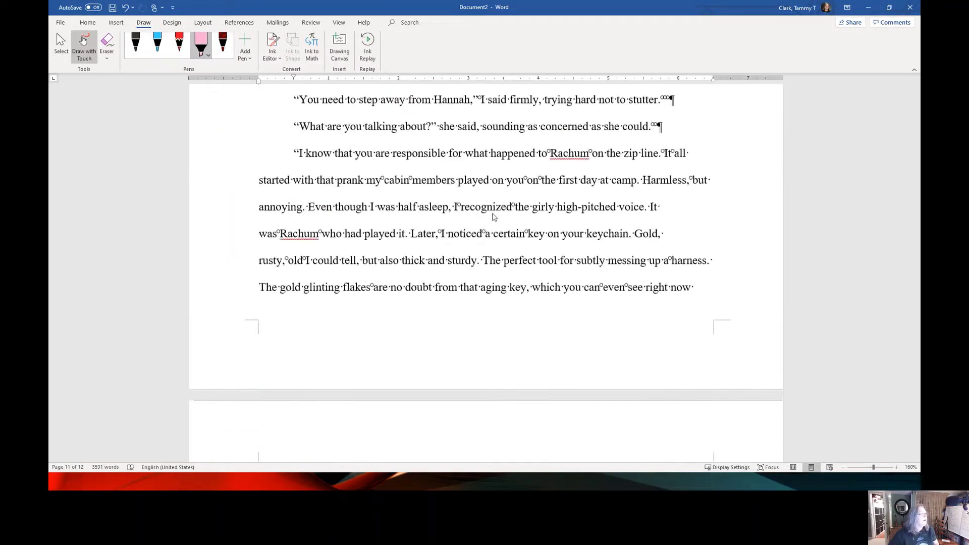
{"action": "scroll", "coordinate": [494, 217], "scroll_direction": "up", "scroll_amount": 7}
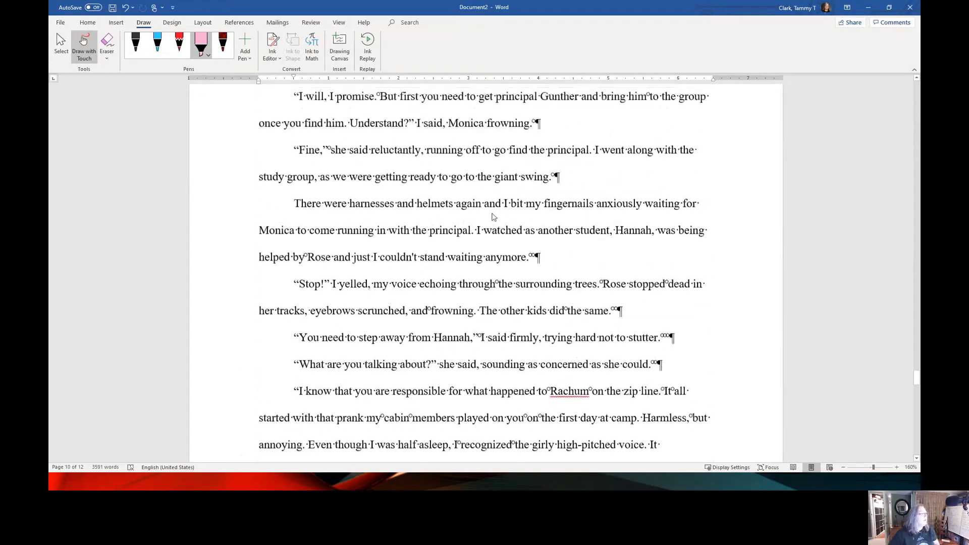
{"action": "scroll", "coordinate": [494, 217], "scroll_direction": "up", "scroll_amount": 1}
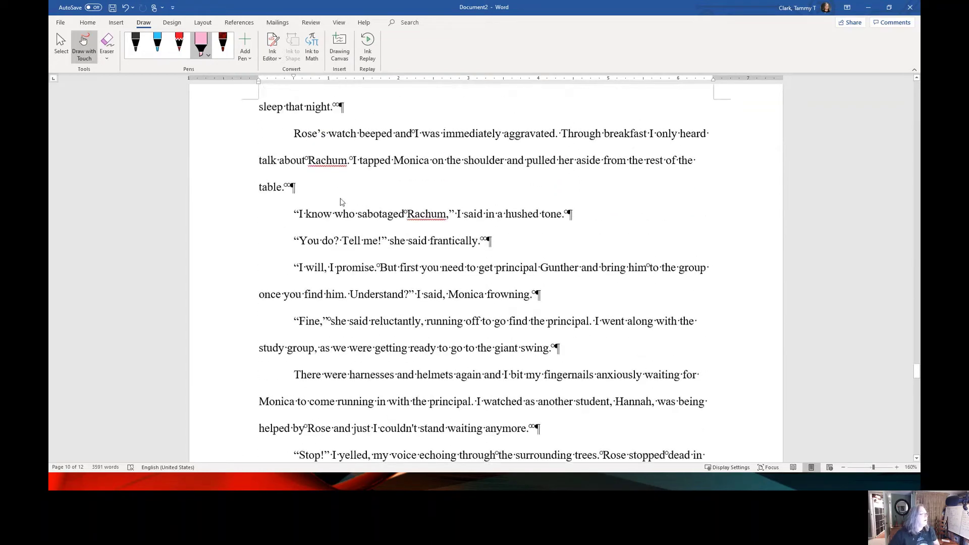
{"action": "left_click_drag", "start_coordinate": [286, 188], "coordinate": [717, 187]}
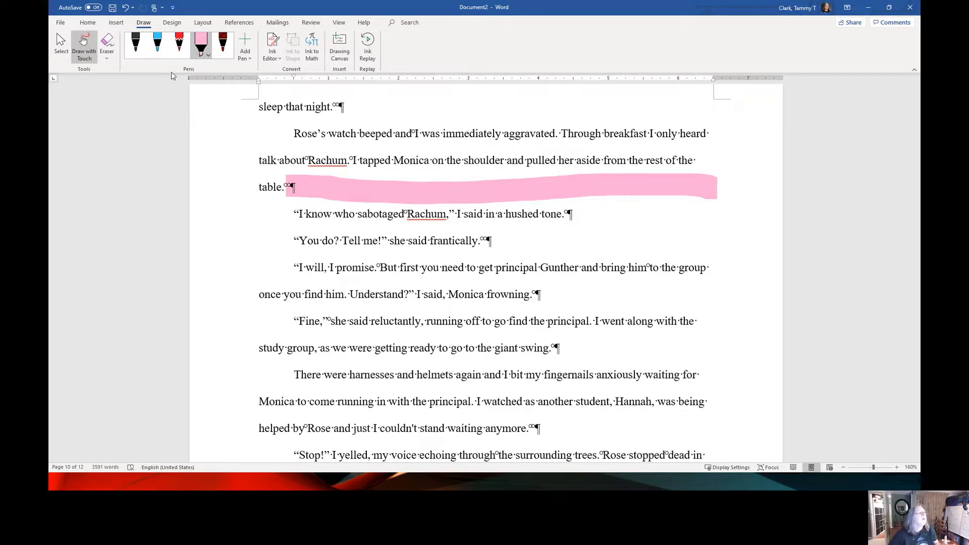
Shorten the shoulder-tapping sentence on page 10 to end with "pulled her aside." by removing "from the rest of the table".
{"action": "left_click", "coordinate": [60, 41]}
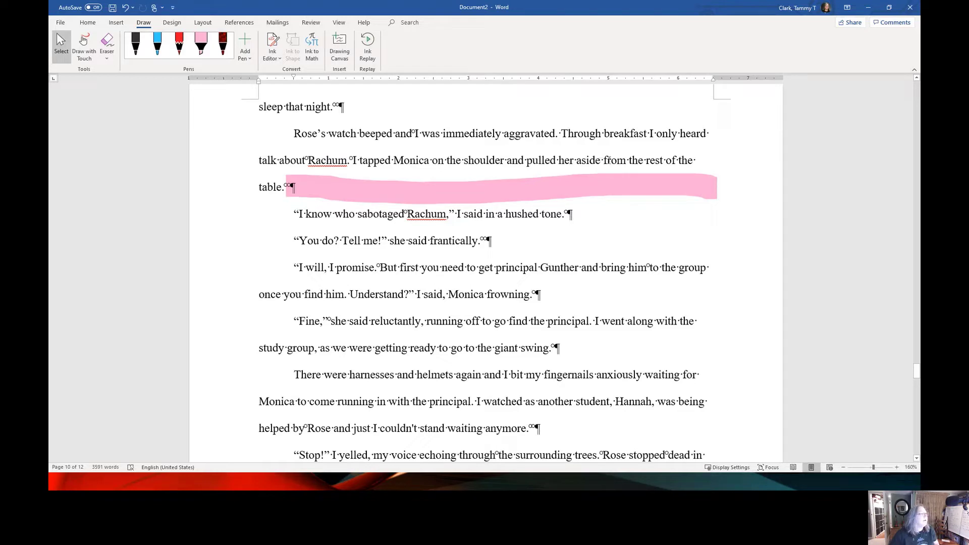
{"action": "left_click", "coordinate": [602, 160]}
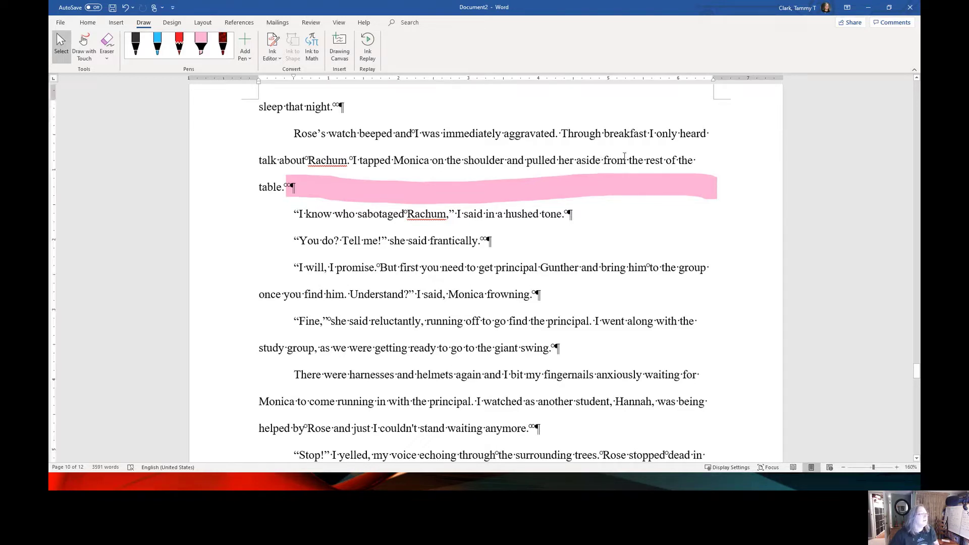
{"action": "type", "text": "."}
{"action": "key", "text": "Delete"}
{"action": "key", "text": "Delete"}
{"action": "key", "text": "Delete"}
{"action": "key", "text": "Delete"}
{"action": "key", "text": "Delete"}
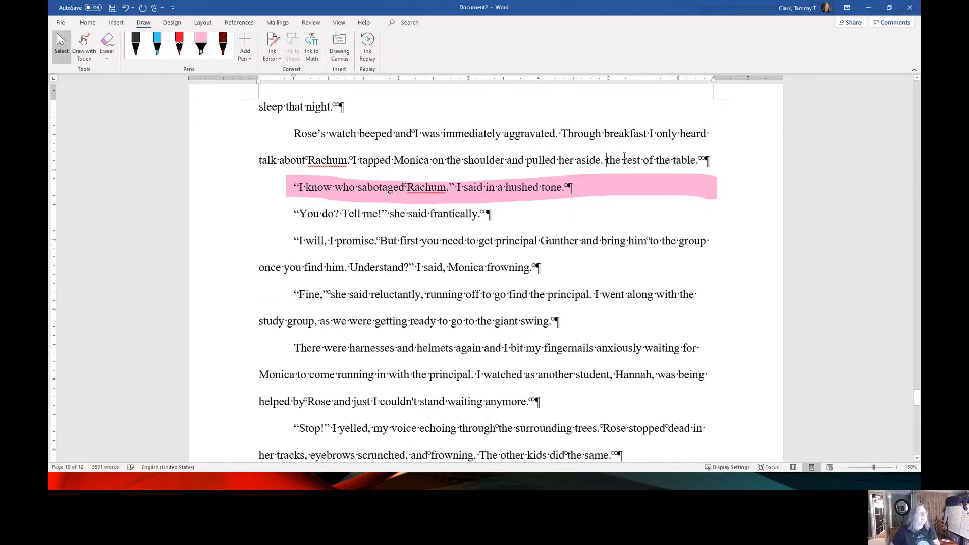
{"action": "key", "text": "Delete"}
{"action": "key", "text": "Delete"}
{"action": "key", "text": "Delete"}
{"action": "key", "text": "Delete"}
{"action": "key", "text": "Delete"}
{"action": "key", "text": "Delete"}
{"action": "key", "text": "Delete"}
{"action": "key", "text": "Delete"}
{"action": "key", "text": "Delete"}
{"action": "key", "text": "Delete"}
{"action": "key", "text": "Delete"}
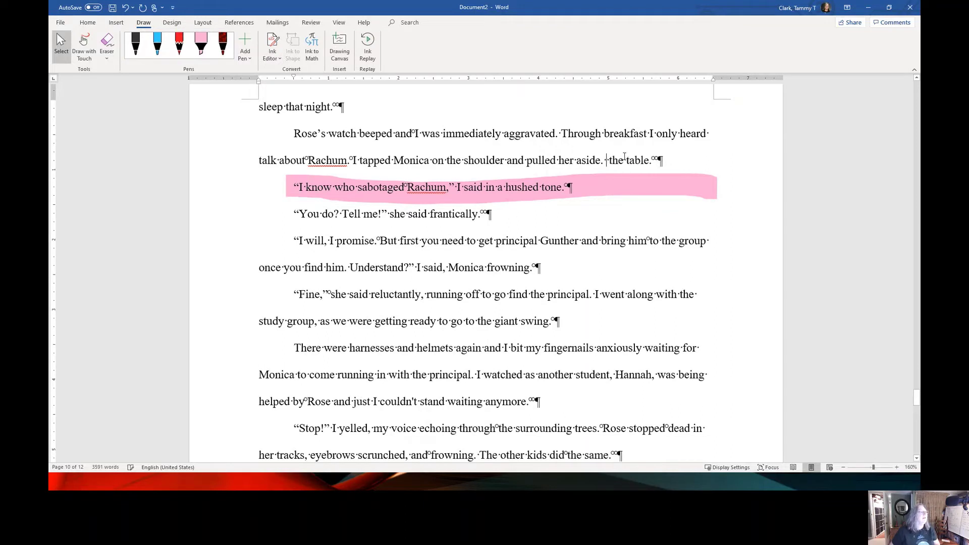
{"action": "key", "text": "Delete"}
{"action": "key", "text": "Delete"}
{"action": "key", "text": "Delete"}
{"action": "key", "text": "Delete"}
{"action": "key", "text": "Delete"}
{"action": "key", "text": "Delete"}
{"action": "key", "text": "Delete"}
{"action": "key", "text": "Delete"}
{"action": "key", "text": "Delete"}
{"action": "key", "text": "Delete"}
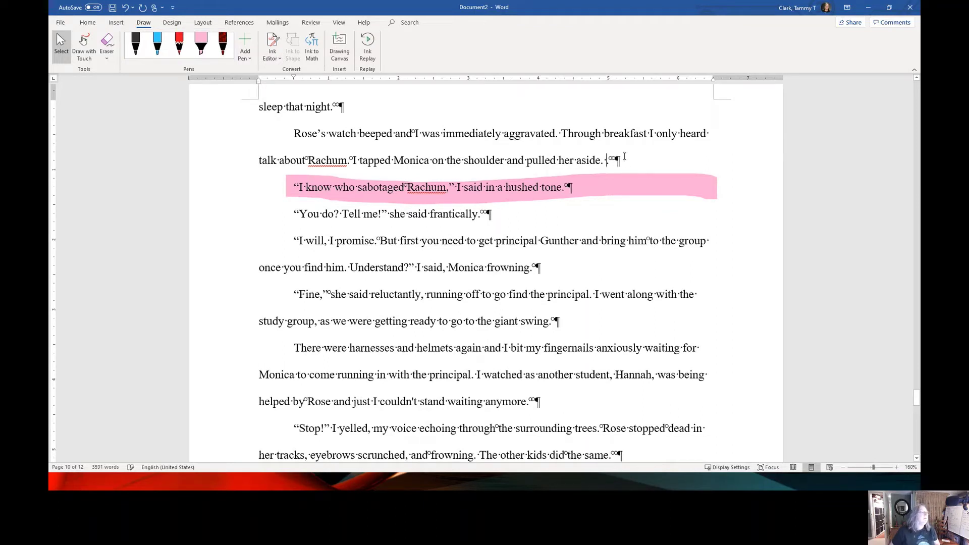
{"action": "key", "text": "BackSpace"}
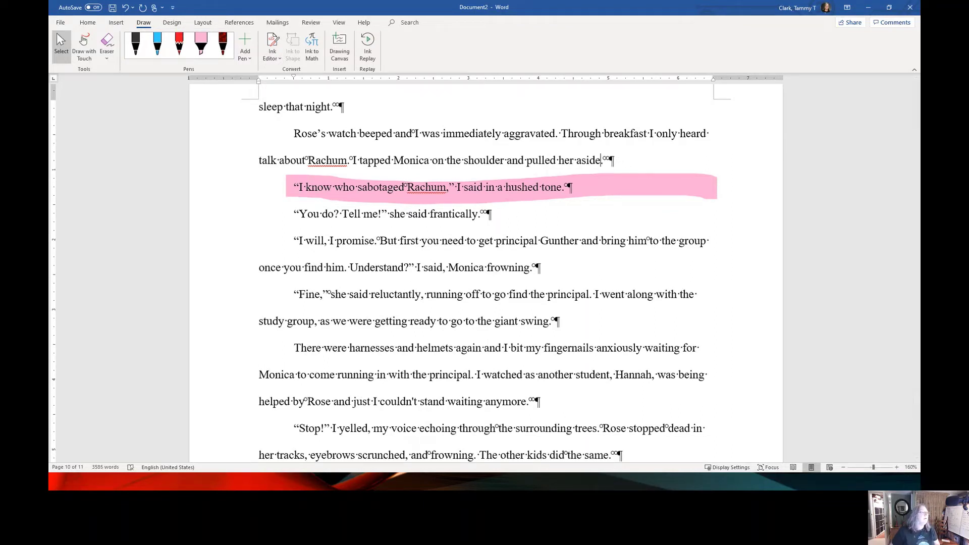
Delete the pink highlighter stroke over the "I said in a hushed tone" line.
{"action": "left_click", "coordinate": [595, 185]}
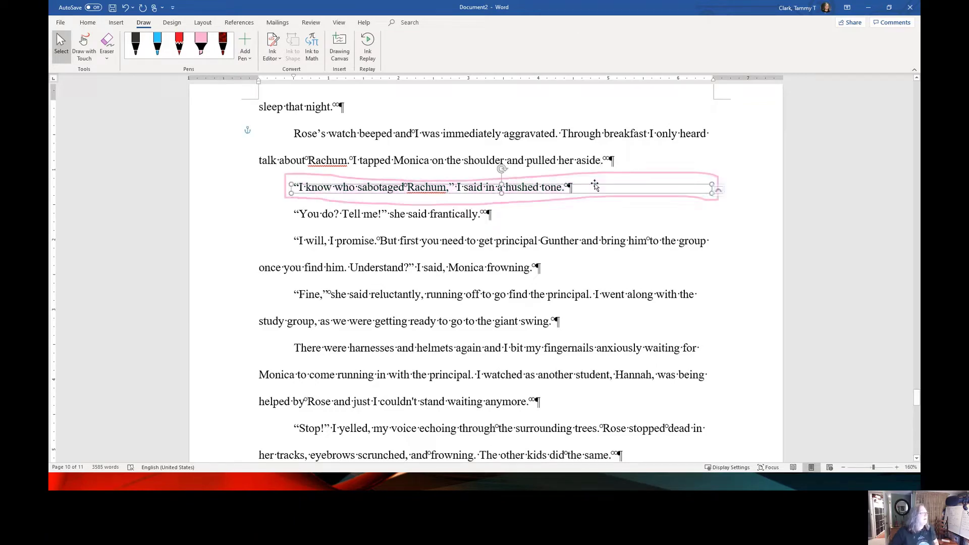
{"action": "key", "text": "Delete"}
Highlight in pink the blank space after "sleep that night." on the first line of page 10.
{"action": "scroll", "coordinate": [594, 197], "scroll_direction": "up", "scroll_amount": 1}
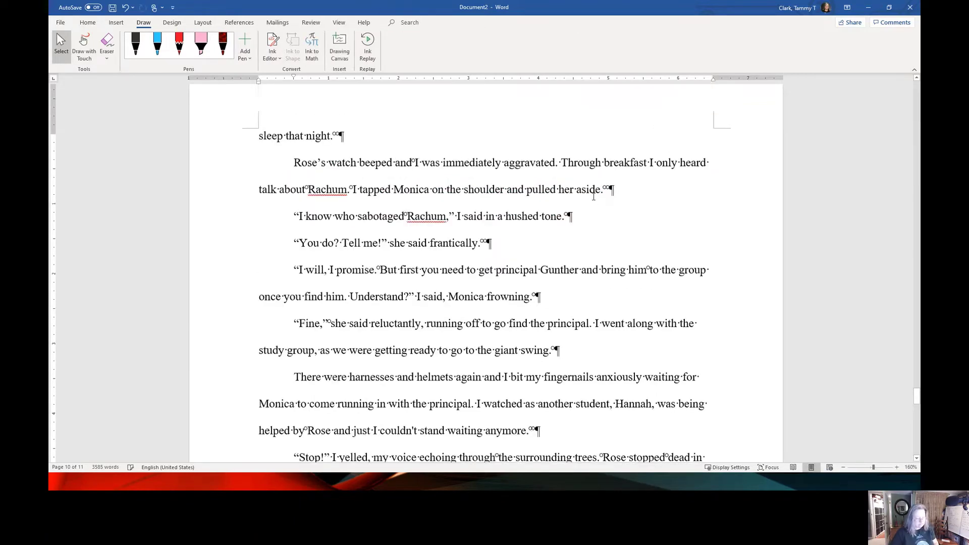
{"action": "scroll", "coordinate": [594, 196], "scroll_direction": "up", "scroll_amount": 6}
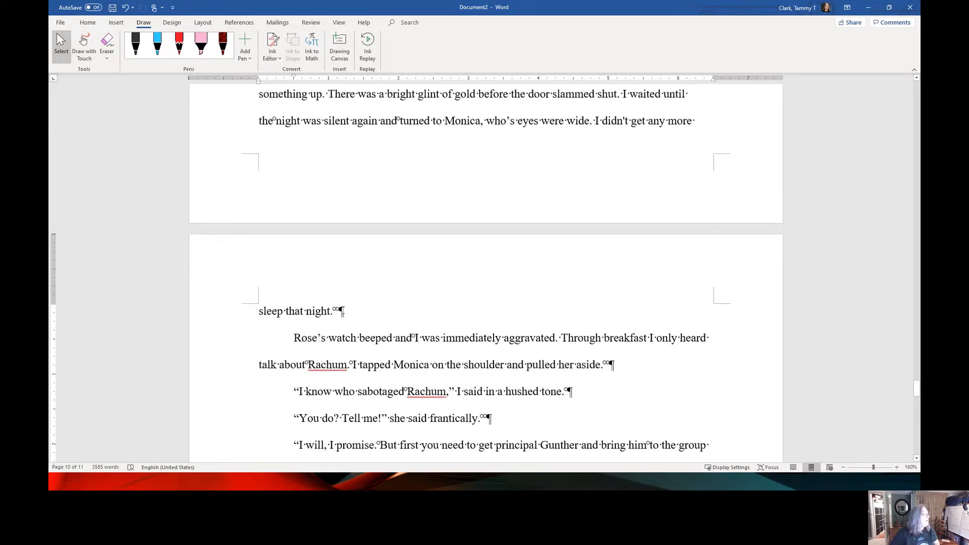
{"action": "left_click", "coordinate": [201, 43]}
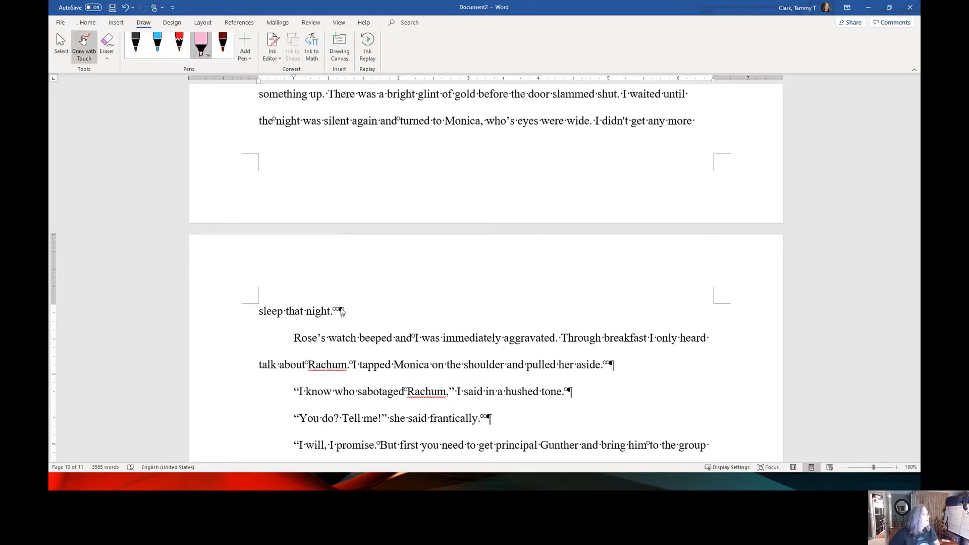
{"action": "left_click_drag", "start_coordinate": [341, 313], "coordinate": [729, 306]}
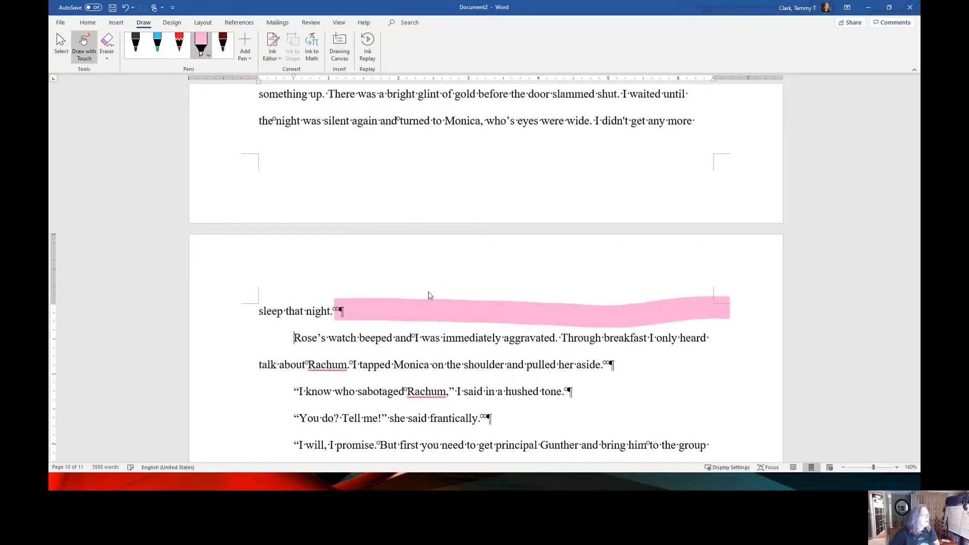
Delete the word "just" from "I realized it was just like the one" on page 9.
{"action": "scroll", "coordinate": [429, 296], "scroll_direction": "up", "scroll_amount": 3}
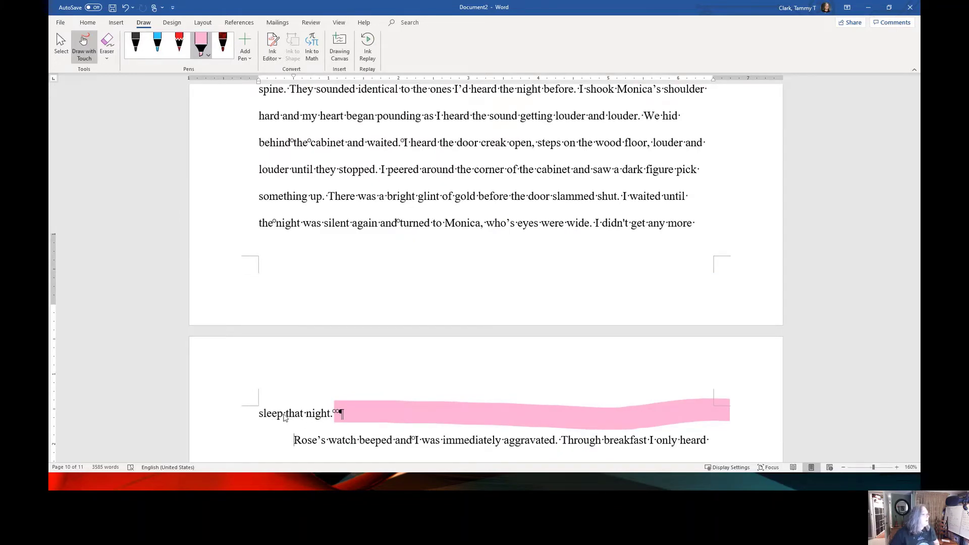
{"action": "scroll", "coordinate": [367, 254], "scroll_direction": "up", "scroll_amount": 5}
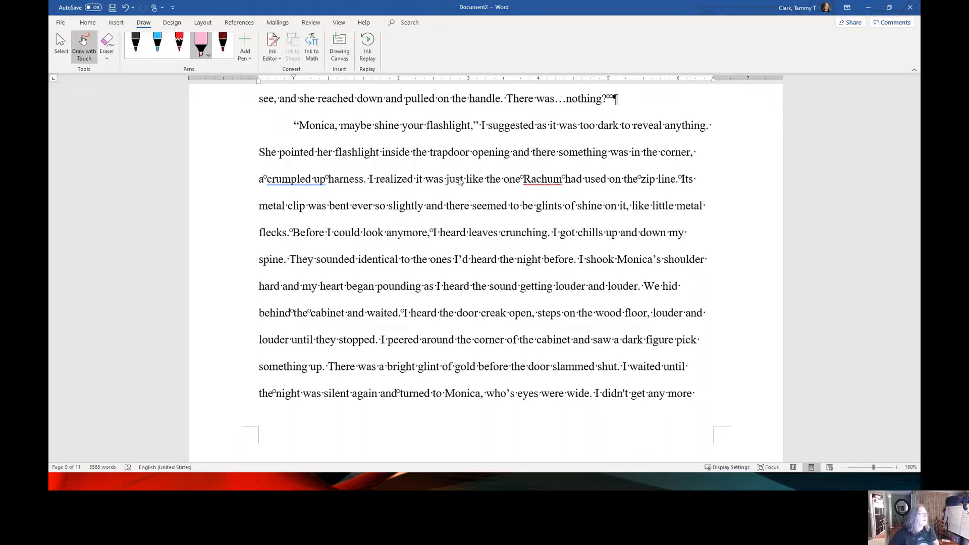
{"action": "left_click_drag", "start_coordinate": [464, 182], "coordinate": [467, 183]}
{"action": "key", "text": "ctrl+z"}
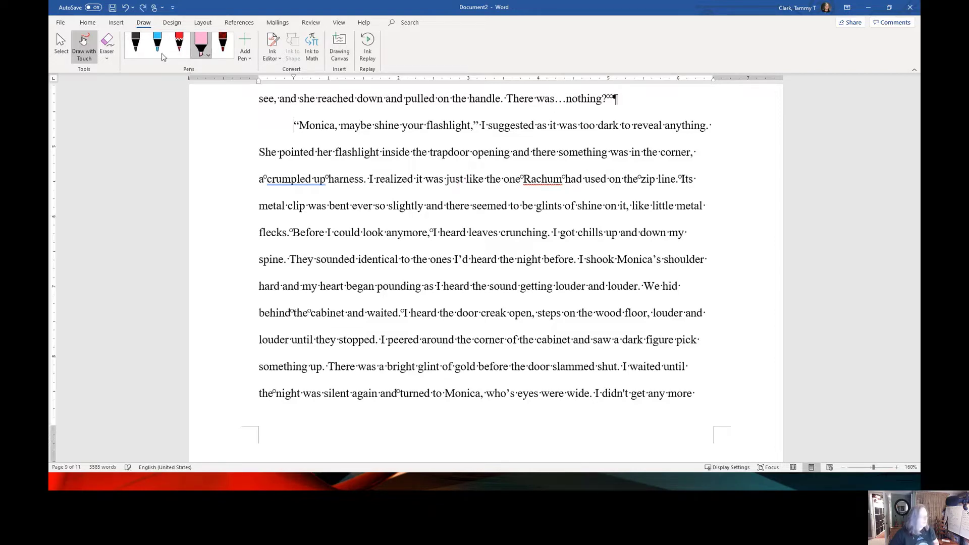
{"action": "key", "text": "Escape"}
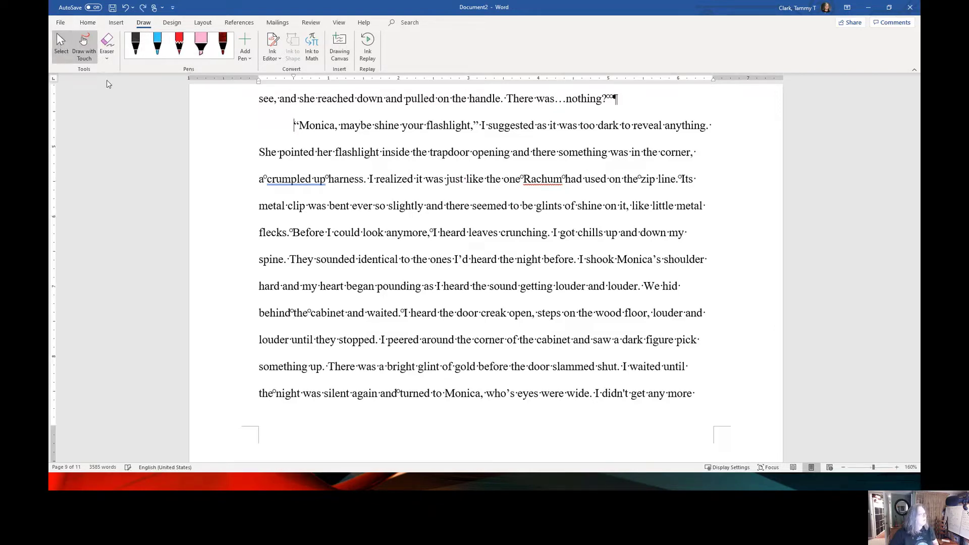
{"action": "double_click", "coordinate": [453, 180]}
{"action": "key", "text": "Delete"}
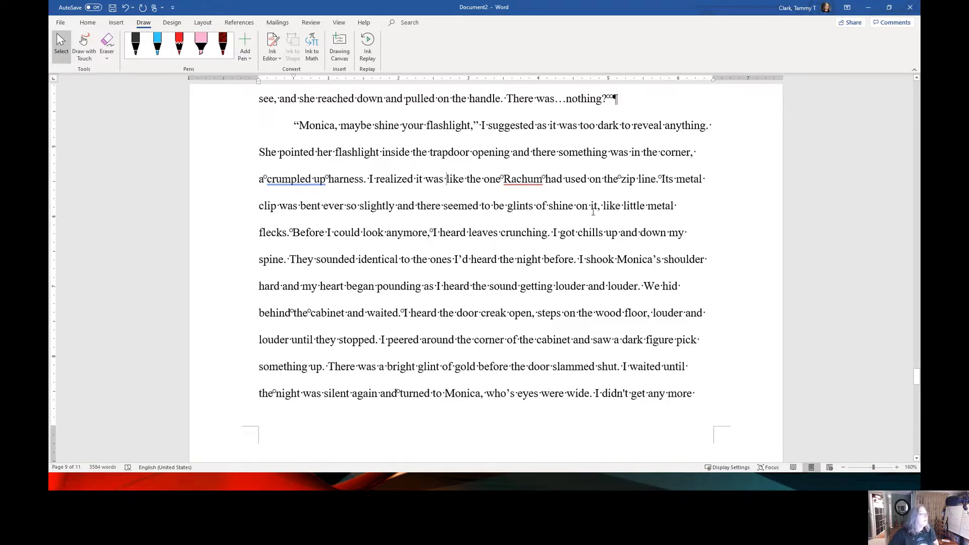
Delete "be glints of shine on it, like" from the sentence about the bent metal clip on page 9.
{"action": "scroll", "coordinate": [409, 240], "scroll_direction": "down", "scroll_amount": 1}
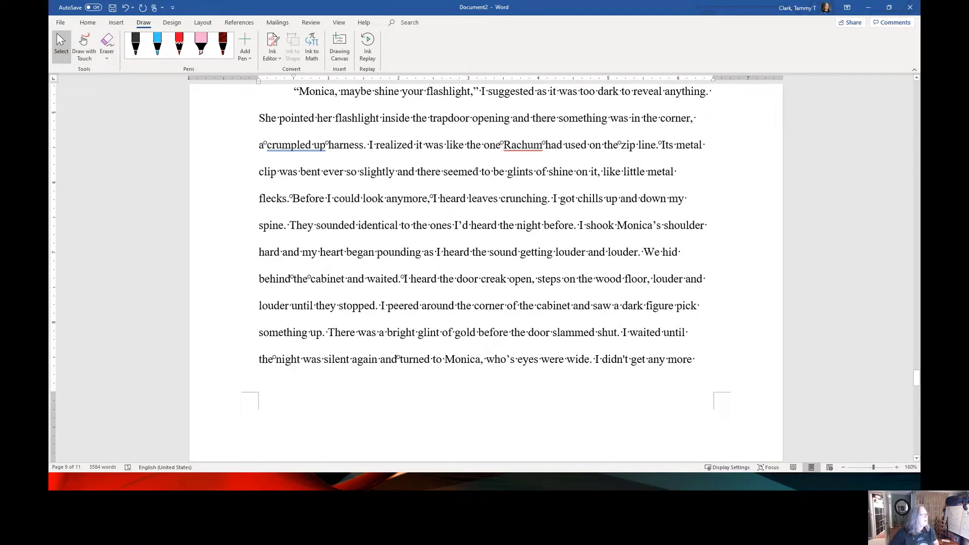
{"action": "left_click_drag", "start_coordinate": [494, 172], "coordinate": [613, 178]}
{"action": "key", "text": "Delete"}
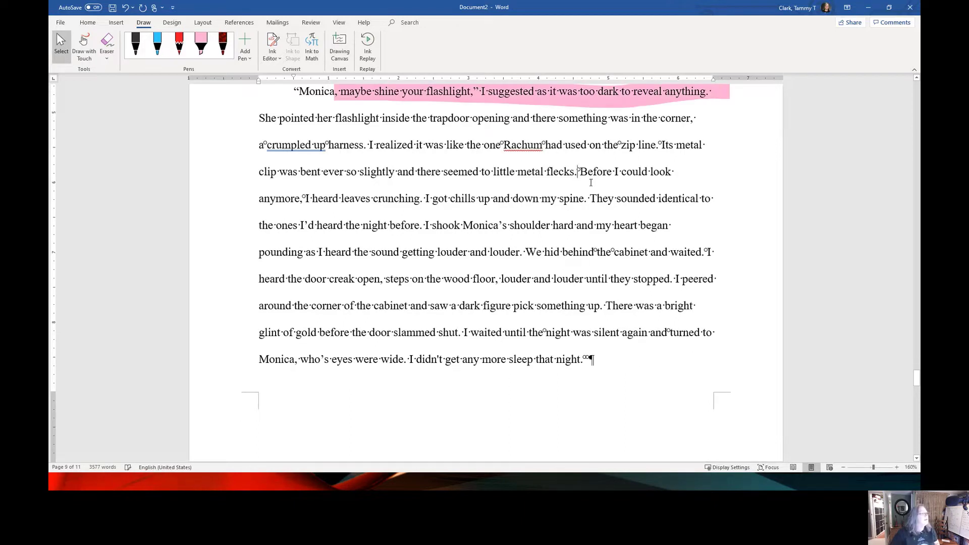
Extend the metal clip sentence so that it ends with "little metal flecks on it.".
{"action": "type", "text": "On it."}
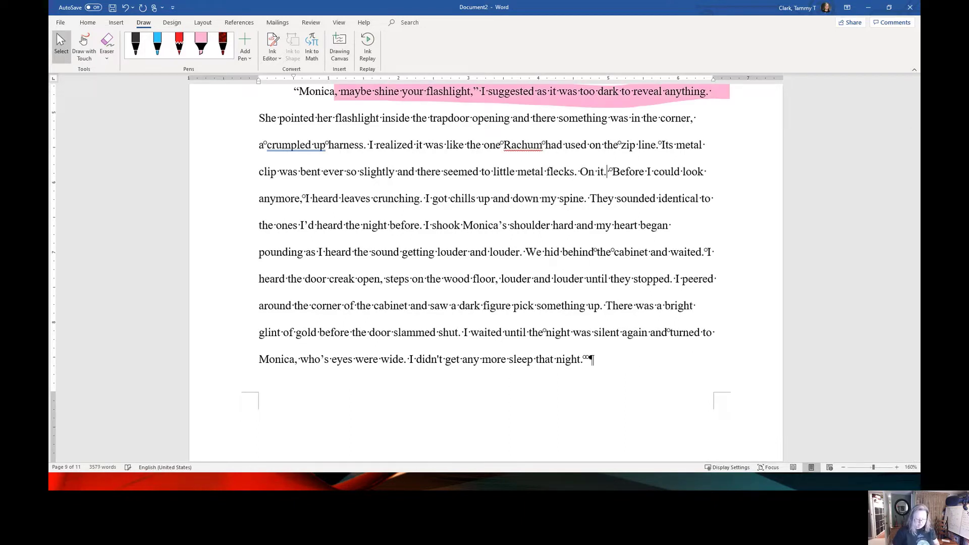
{"action": "key", "text": "BackSpace"}
{"action": "key", "text": "BackSpace"}
{"action": "key", "text": "BackSpace"}
{"action": "key", "text": "BackSpace"}
{"action": "key", "text": "BackSpace"}
{"action": "key", "text": "BackSpace"}
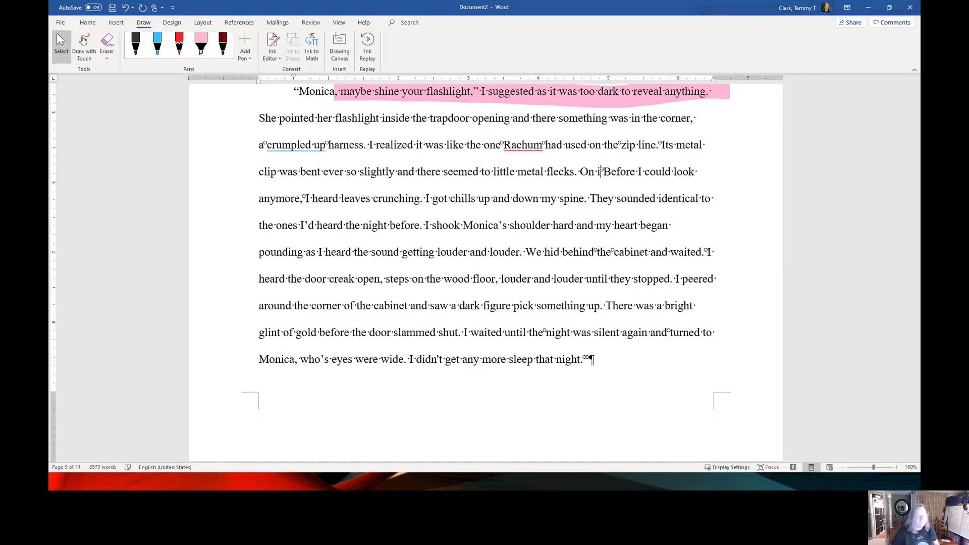
{"action": "key", "text": "BackSpace"}
{"action": "key", "text": "BackSpace"}
{"action": "key", "text": "BackSpace"}
{"action": "type", "text": "on it"}
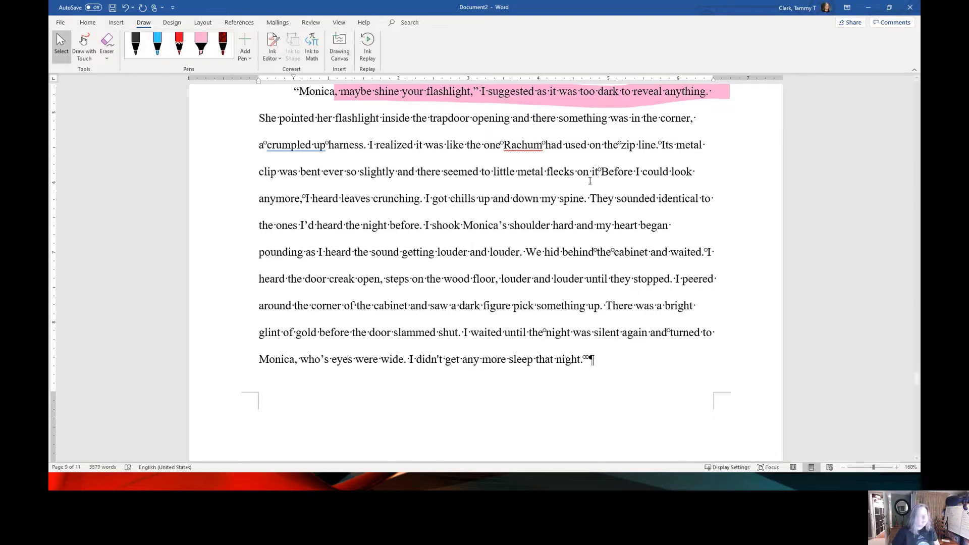
{"action": "type", "text": "."}
Review the text flow from page 10 to the story's end and back, checking for nearly empty lines to tighten.
{"action": "scroll", "coordinate": [573, 296], "scroll_direction": "down", "scroll_amount": 2}
{"action": "scroll", "coordinate": [573, 296], "scroll_direction": "down", "scroll_amount": 12}
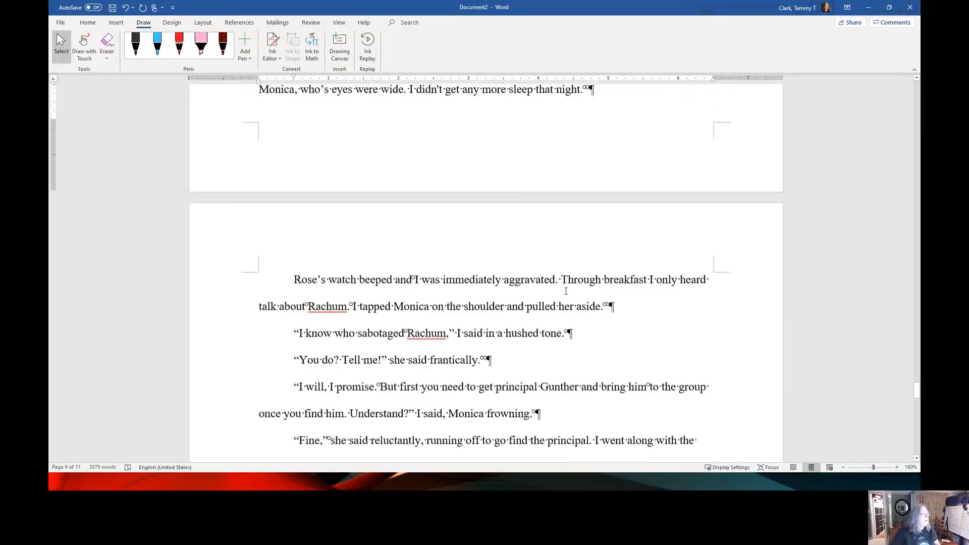
{"action": "scroll", "coordinate": [554, 282], "scroll_direction": "down", "scroll_amount": 10}
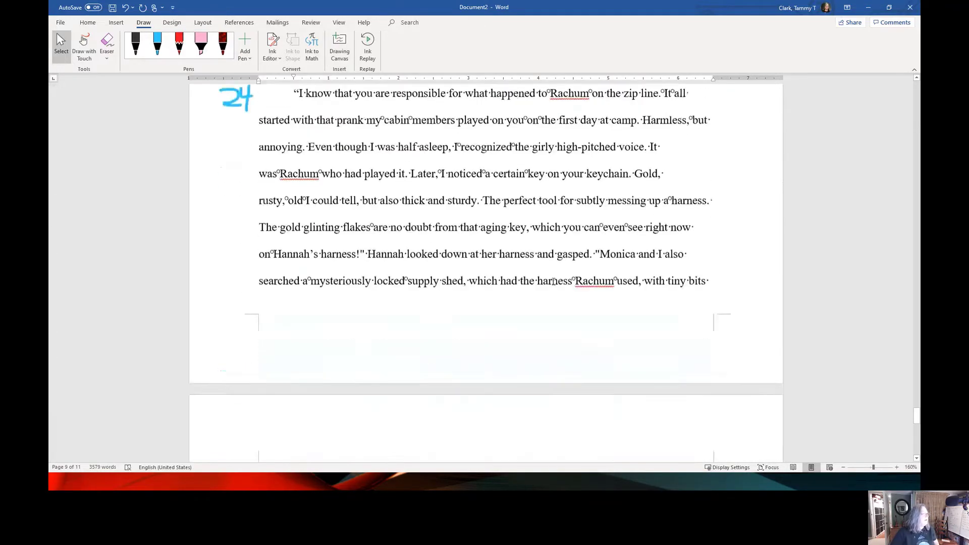
{"action": "scroll", "coordinate": [496, 285], "scroll_direction": "down", "scroll_amount": 2}
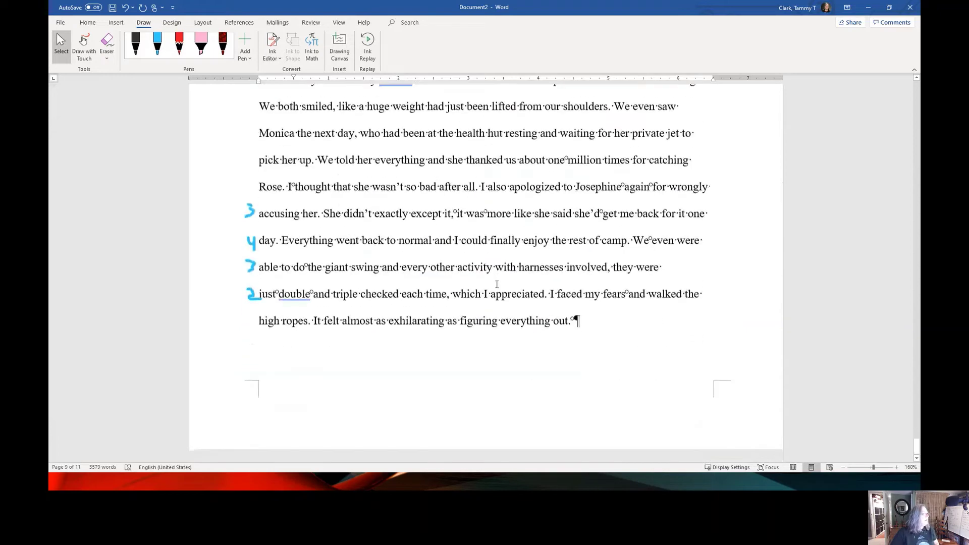
{"action": "scroll", "coordinate": [488, 289], "scroll_direction": "up", "scroll_amount": 1}
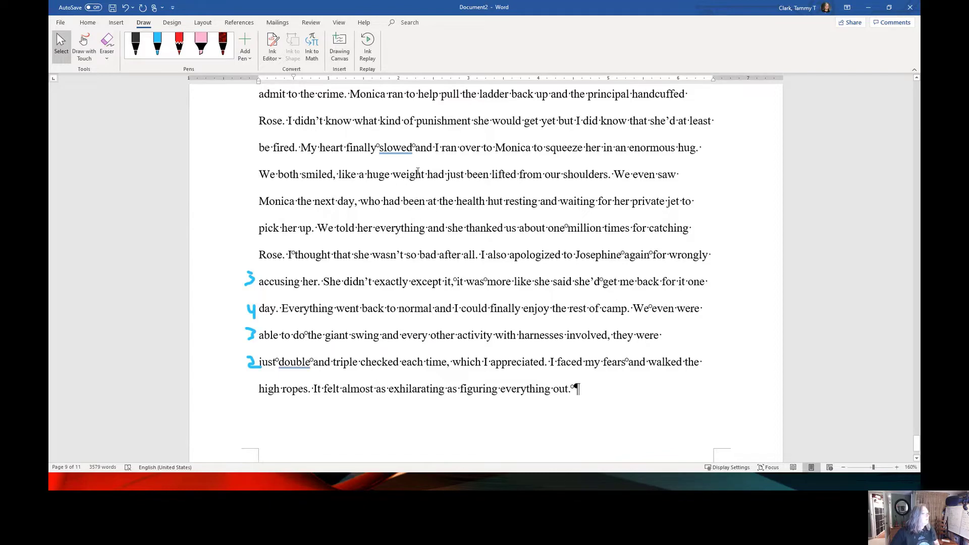
{"action": "scroll", "coordinate": [423, 119], "scroll_direction": "up", "scroll_amount": 3}
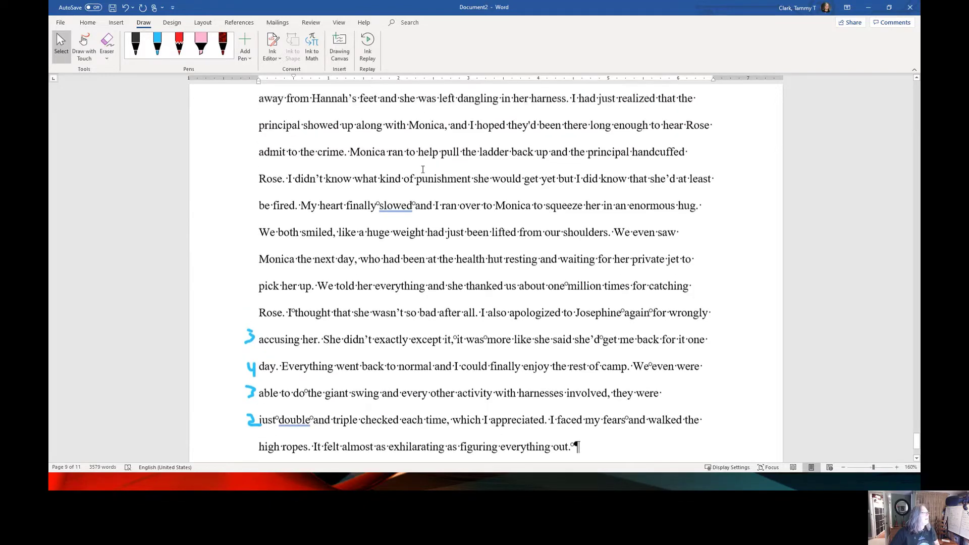
{"action": "scroll", "coordinate": [440, 398], "scroll_direction": "up", "scroll_amount": 2}
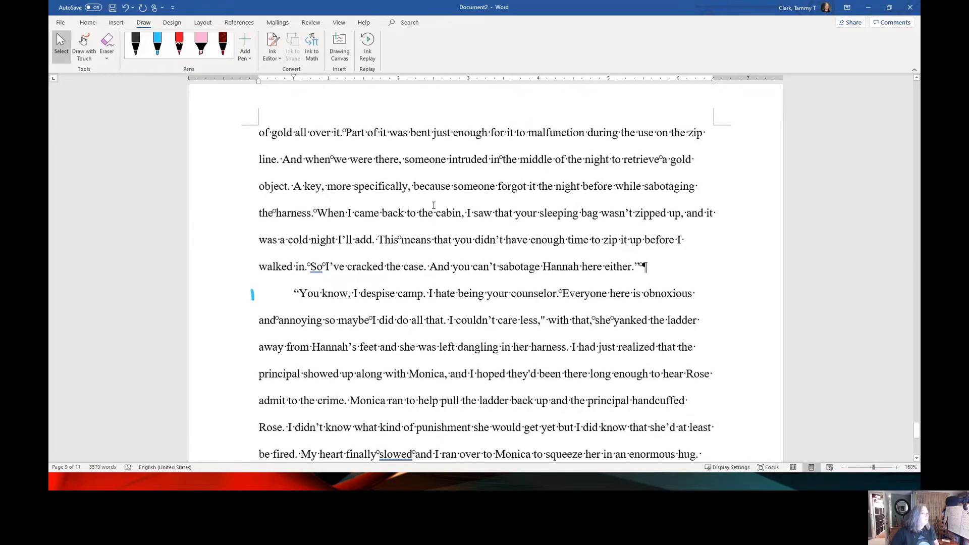
{"action": "scroll", "coordinate": [434, 137], "scroll_direction": "up", "scroll_amount": 8}
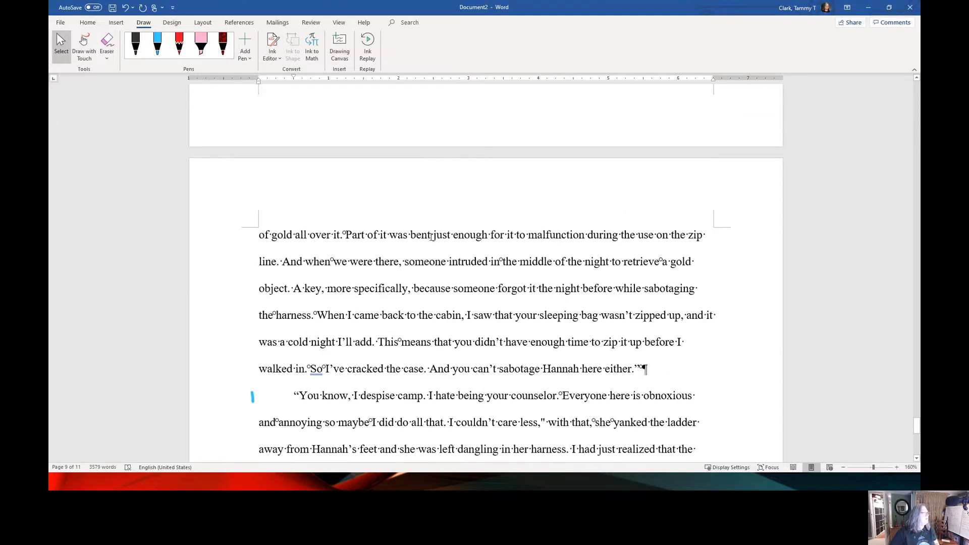
{"action": "scroll", "coordinate": [431, 236], "scroll_direction": "up", "scroll_amount": 9}
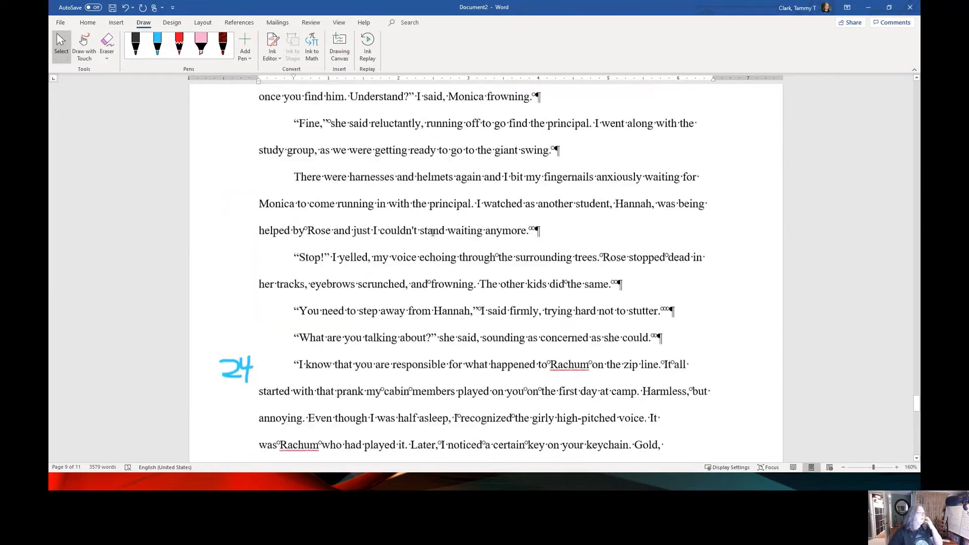
Delete the pink highlighter stroke over the line "maybe shine your flashlight" on page 9, keeping the edited text.
{"action": "scroll", "coordinate": [458, 194], "scroll_direction": "up", "scroll_amount": 8}
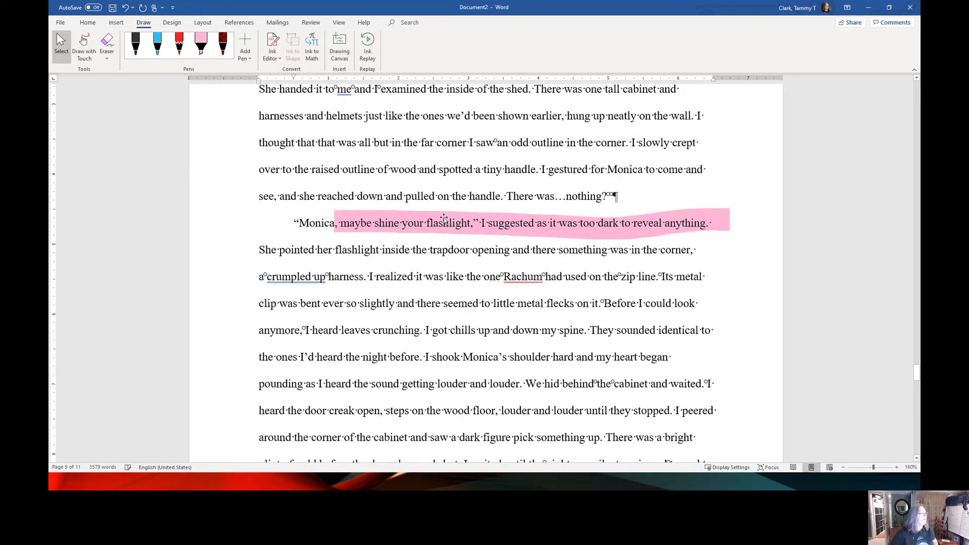
{"action": "left_click", "coordinate": [444, 218]}
{"action": "key", "text": "ctrl+z"}
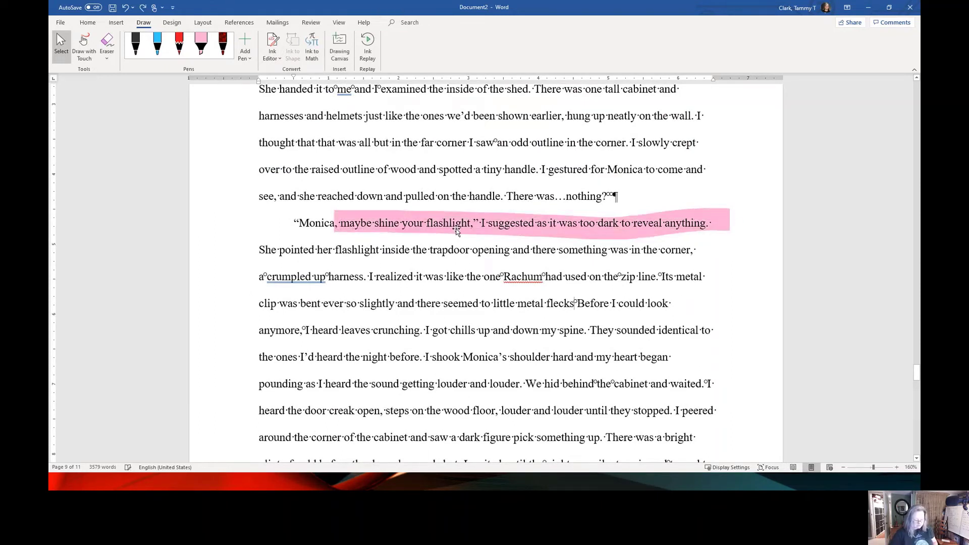
{"action": "left_click", "coordinate": [459, 225]}
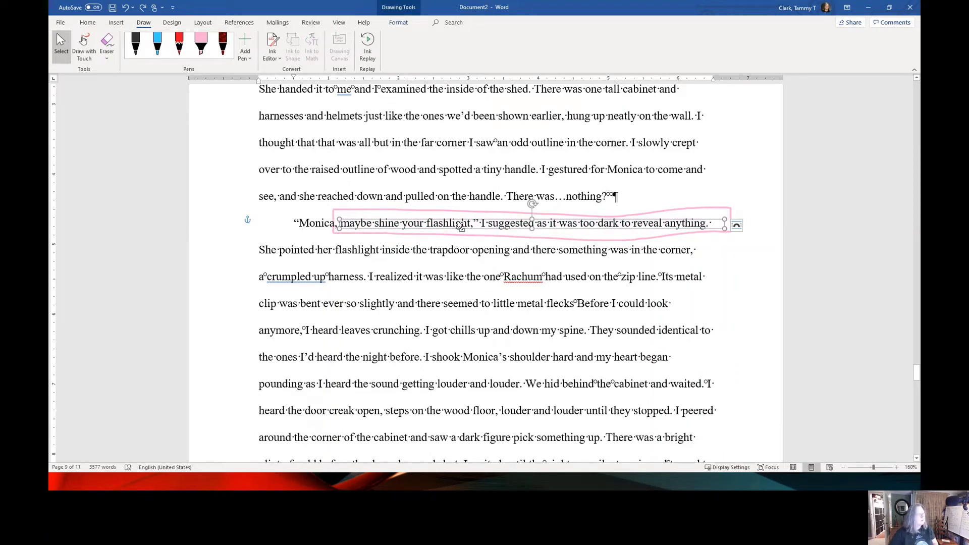
{"action": "left_click", "coordinate": [737, 224]}
{"action": "key", "text": "Escape"}
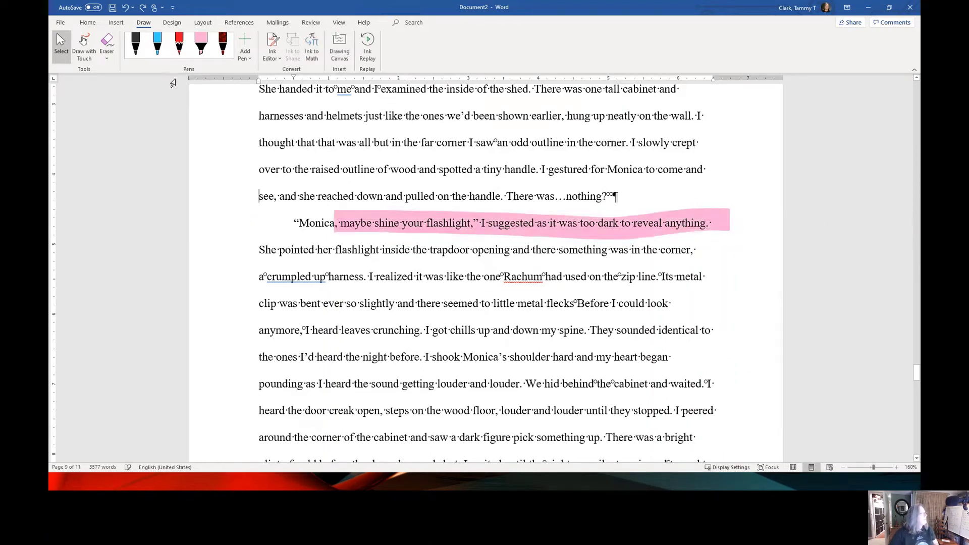
{"action": "left_click", "coordinate": [143, 8]}
{"action": "left_click", "coordinate": [422, 223]}
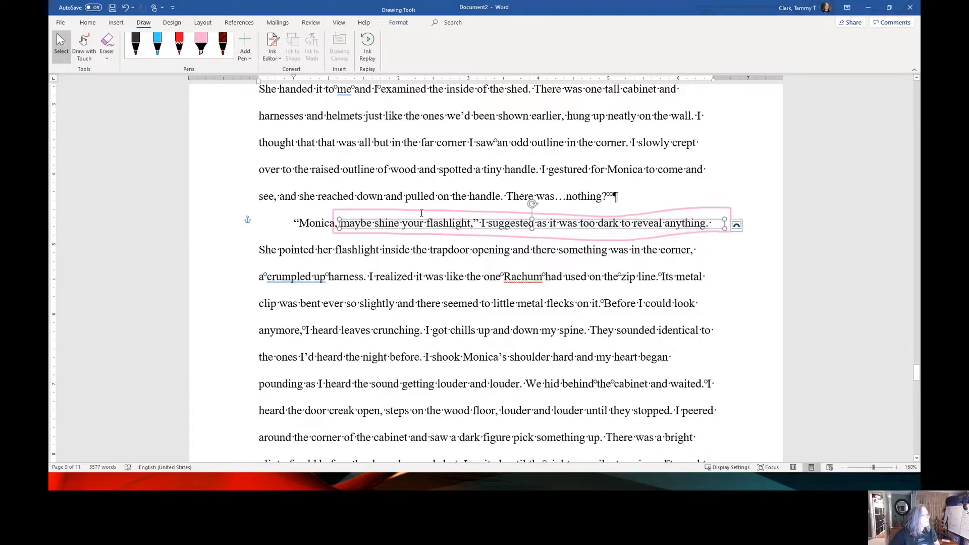
{"action": "key", "text": "Delete"}
Circle the short last lines "to see if we find anything?" and "legged on my sleeping bag." on page 8 in blue ink.
{"action": "scroll", "coordinate": [419, 212], "scroll_direction": "down", "scroll_amount": 2}
{"action": "scroll", "coordinate": [414, 209], "scroll_direction": "up", "scroll_amount": 9}
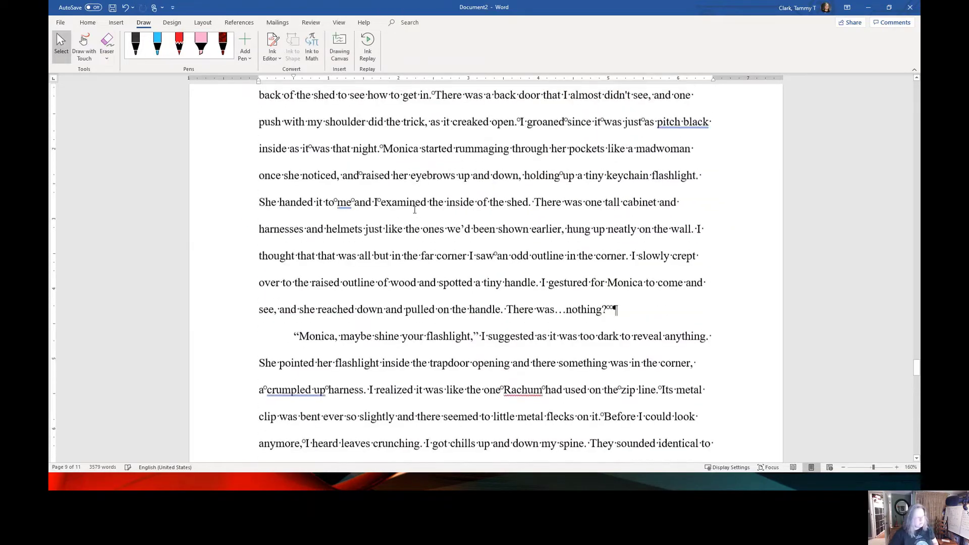
{"action": "scroll", "coordinate": [411, 209], "scroll_direction": "up", "scroll_amount": 3}
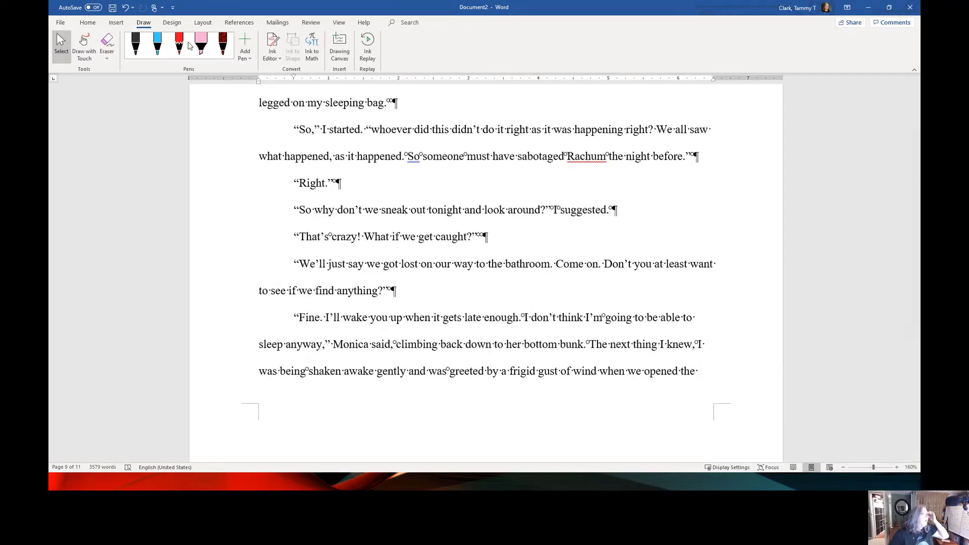
{"action": "left_click", "coordinate": [158, 45]}
{"action": "mouse_move", "coordinate": [385, 301]}
{"action": "left_mouse_down"}
{"action": "mouse_move", "coordinate": [232, 288]}
{"action": "mouse_move", "coordinate": [426, 298]}
{"action": "mouse_move", "coordinate": [360, 304]}
{"action": "left_mouse_up"}
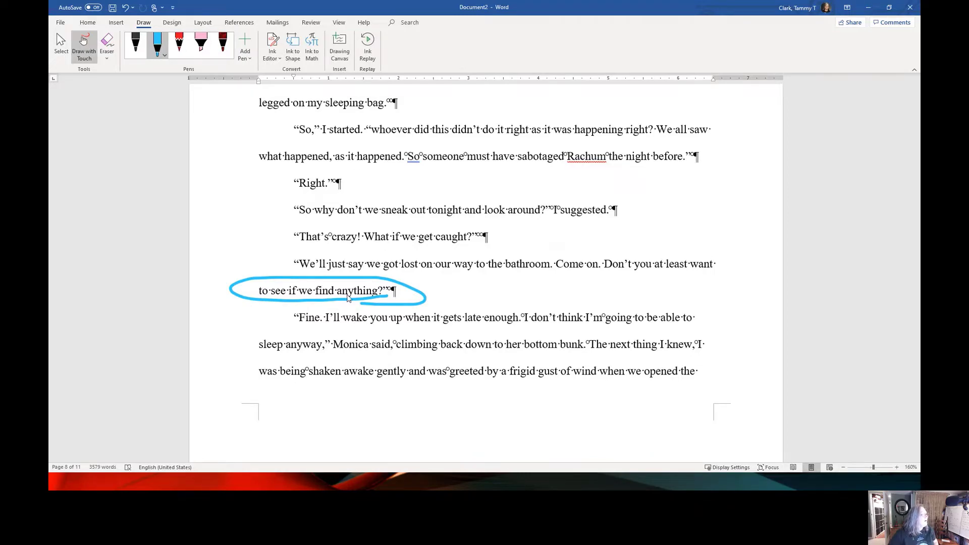
{"action": "scroll", "coordinate": [486, 286], "scroll_direction": "up", "scroll_amount": 1}
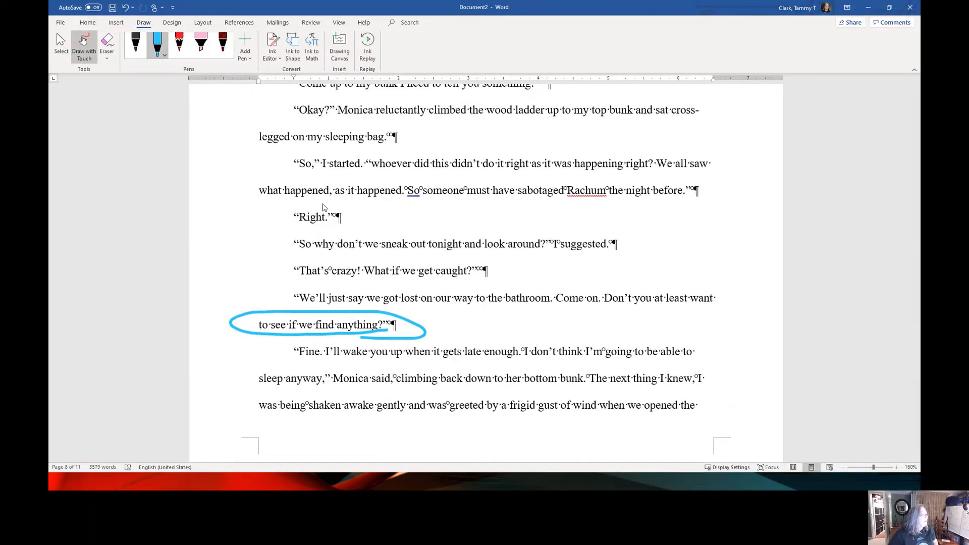
{"action": "scroll", "coordinate": [397, 272], "scroll_direction": "up", "scroll_amount": 3}
{"action": "mouse_move", "coordinate": [390, 249]}
{"action": "left_mouse_down"}
{"action": "mouse_move", "coordinate": [260, 245]}
{"action": "mouse_move", "coordinate": [413, 242]}
{"action": "mouse_move", "coordinate": [360, 260]}
{"action": "left_mouse_up"}
Circle the nearly empty line "an alibi?" on page 7 in blue ink.
{"action": "scroll", "coordinate": [362, 262], "scroll_direction": "up", "scroll_amount": 4}
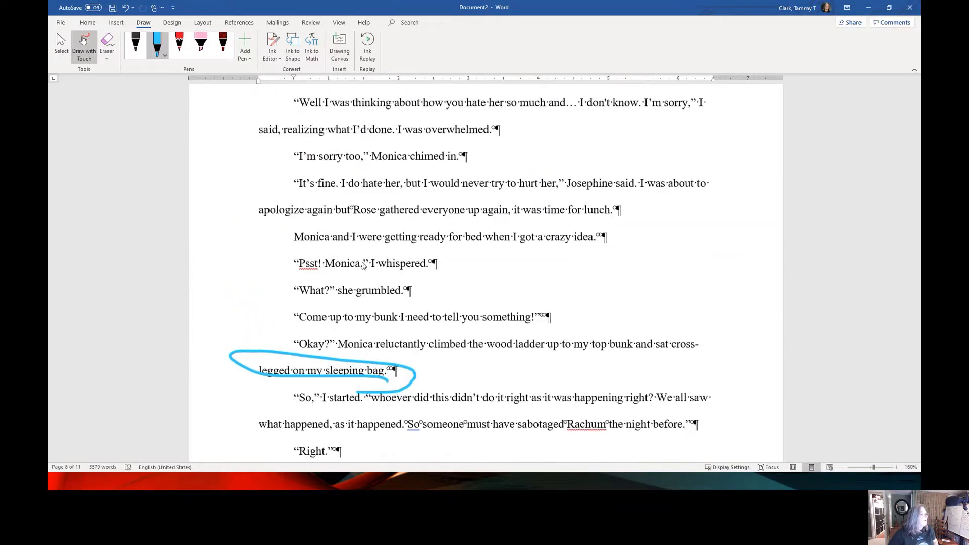
{"action": "scroll", "coordinate": [374, 262], "scroll_direction": "up", "scroll_amount": 9}
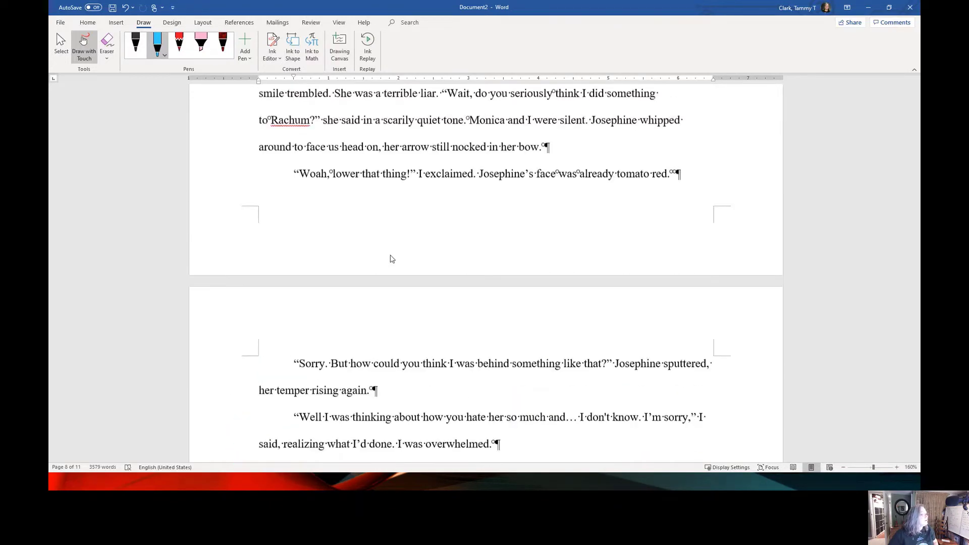
{"action": "scroll", "coordinate": [392, 259], "scroll_direction": "up", "scroll_amount": 7}
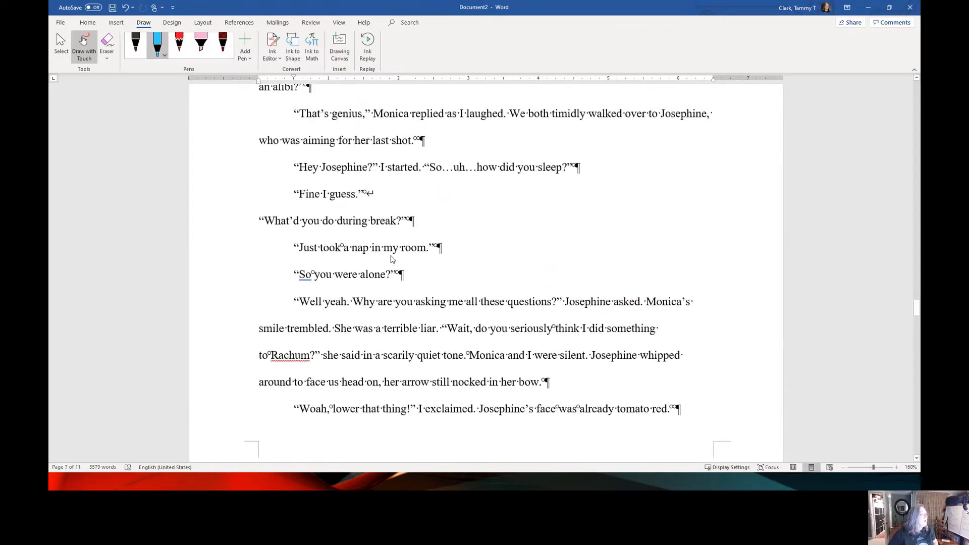
{"action": "scroll", "coordinate": [393, 259], "scroll_direction": "up", "scroll_amount": 4}
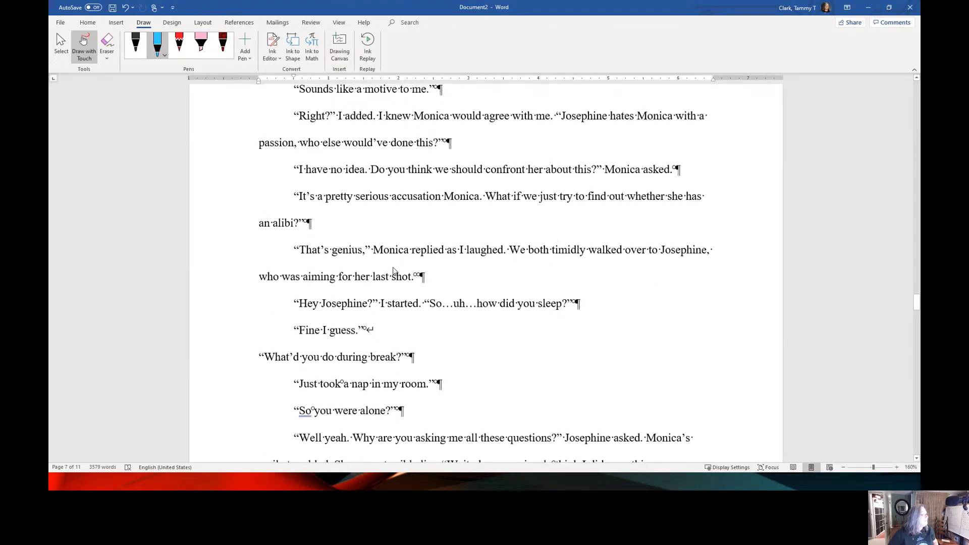
{"action": "scroll", "coordinate": [394, 271], "scroll_direction": "up", "scroll_amount": 2}
{"action": "mouse_move", "coordinate": [226, 282]}
{"action": "left_mouse_down"}
{"action": "mouse_move", "coordinate": [262, 298]}
{"action": "mouse_move", "coordinate": [318, 282]}
{"action": "mouse_move", "coordinate": [230, 281]}
{"action": "left_mouse_up"}
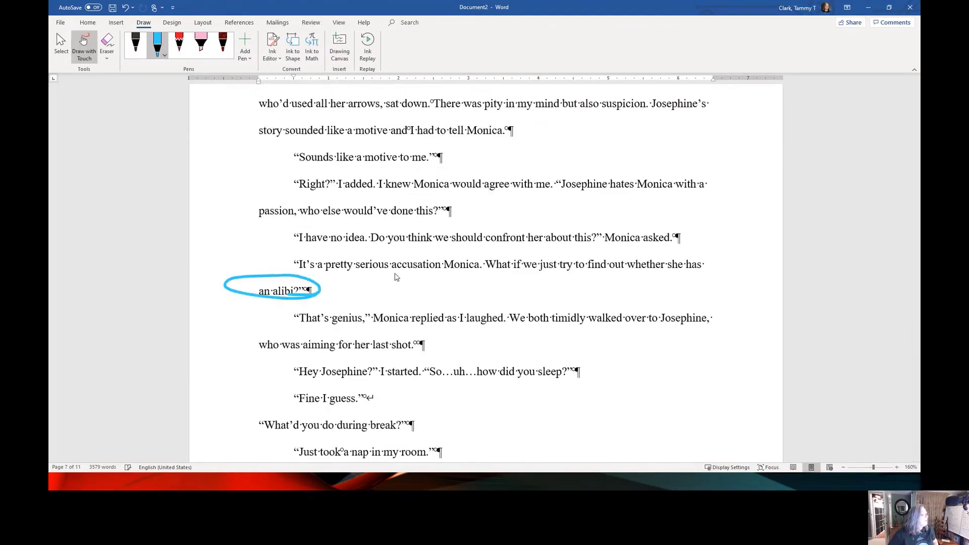
Circle the nearly empty line "her head." on page 5 in blue ink.
{"action": "scroll", "coordinate": [396, 277], "scroll_direction": "up", "scroll_amount": 9}
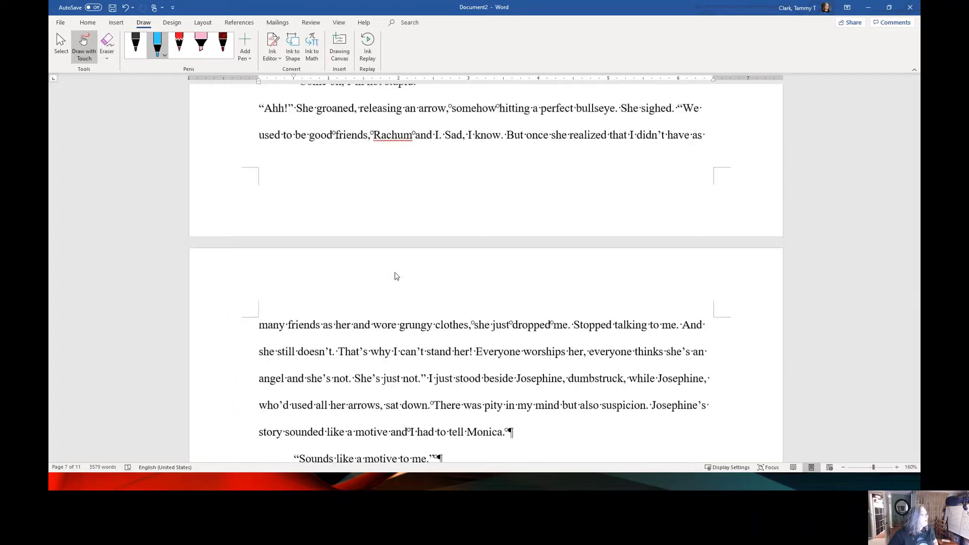
{"action": "scroll", "coordinate": [396, 277], "scroll_direction": "up", "scroll_amount": 11}
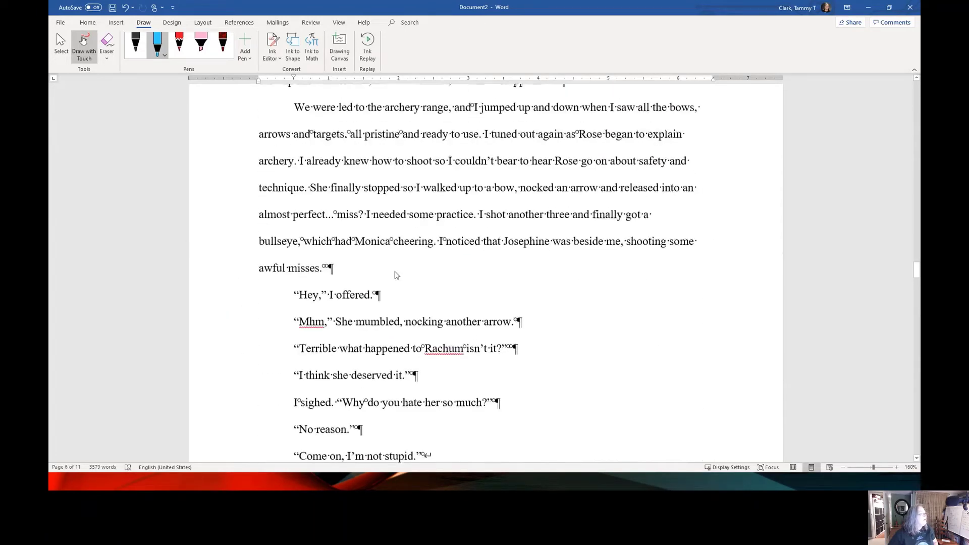
{"action": "scroll", "coordinate": [396, 275], "scroll_direction": "up", "scroll_amount": 6}
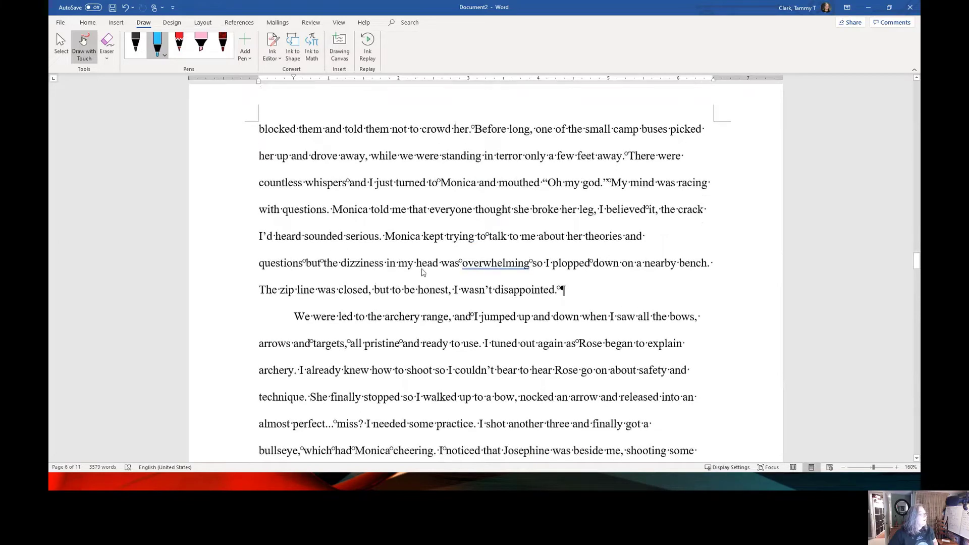
{"action": "scroll", "coordinate": [423, 273], "scroll_direction": "up", "scroll_amount": 8}
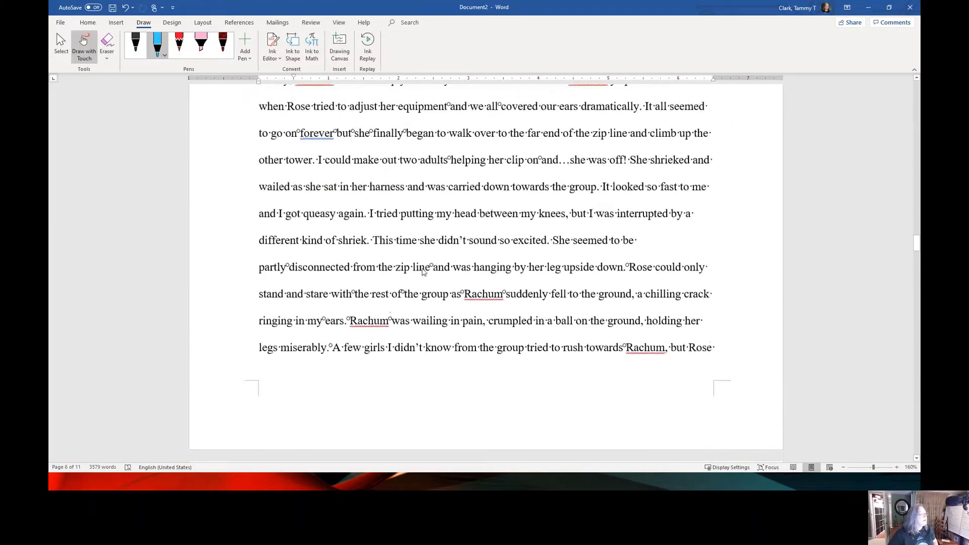
{"action": "scroll", "coordinate": [404, 252], "scroll_direction": "up", "scroll_amount": 4}
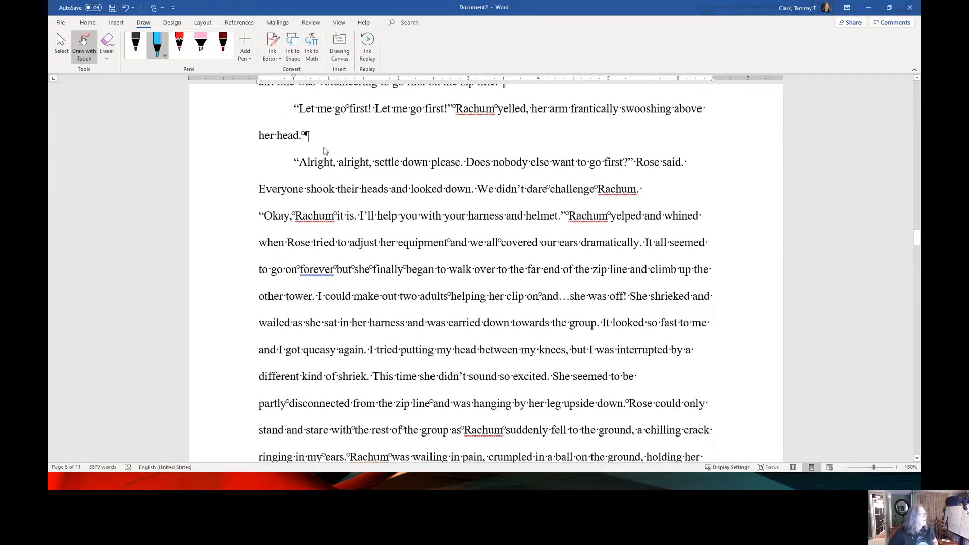
{"action": "left_click_drag", "start_coordinate": [323, 152], "coordinate": [303, 125]}
Look through the story from page 5 back to its first page, checking for nearly empty lines, and switch to selection mode.
{"action": "scroll", "coordinate": [440, 241], "scroll_direction": "up", "scroll_amount": 3}
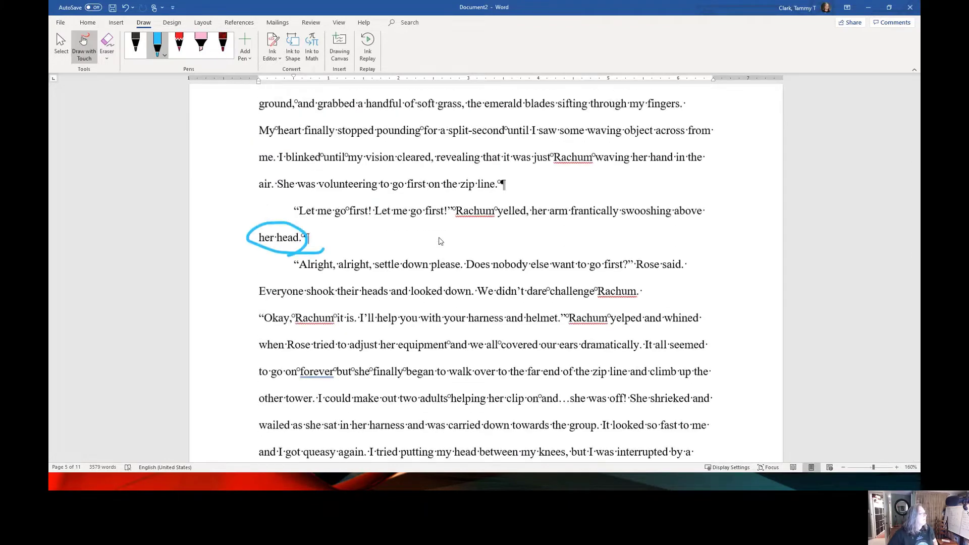
{"action": "scroll", "coordinate": [439, 241], "scroll_direction": "up", "scroll_amount": 10}
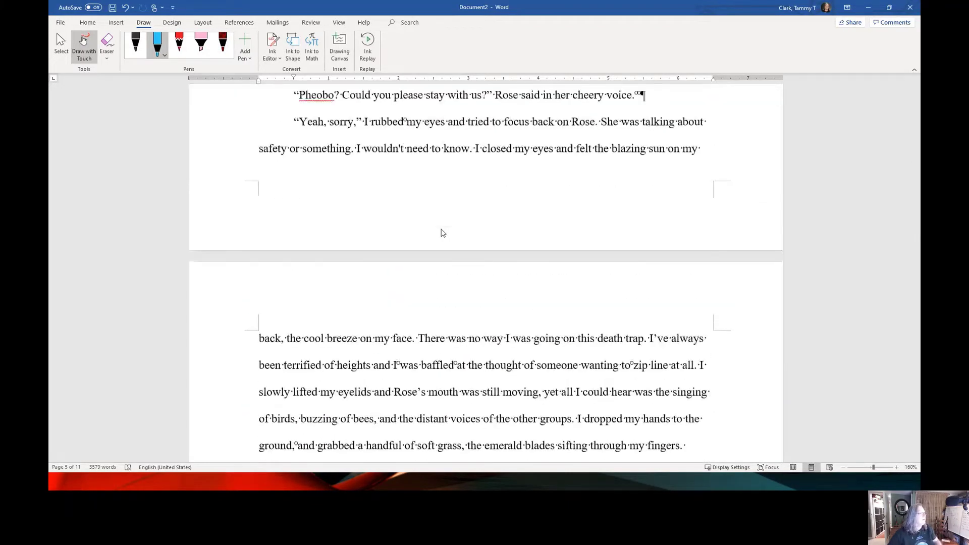
{"action": "scroll", "coordinate": [443, 232], "scroll_direction": "up", "scroll_amount": 6}
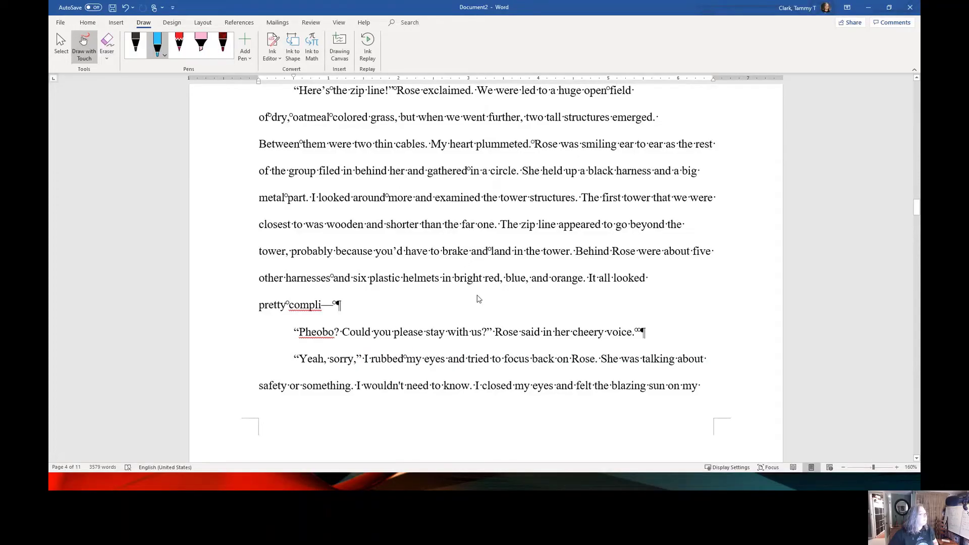
{"action": "scroll", "coordinate": [478, 298], "scroll_direction": "down", "scroll_amount": 5}
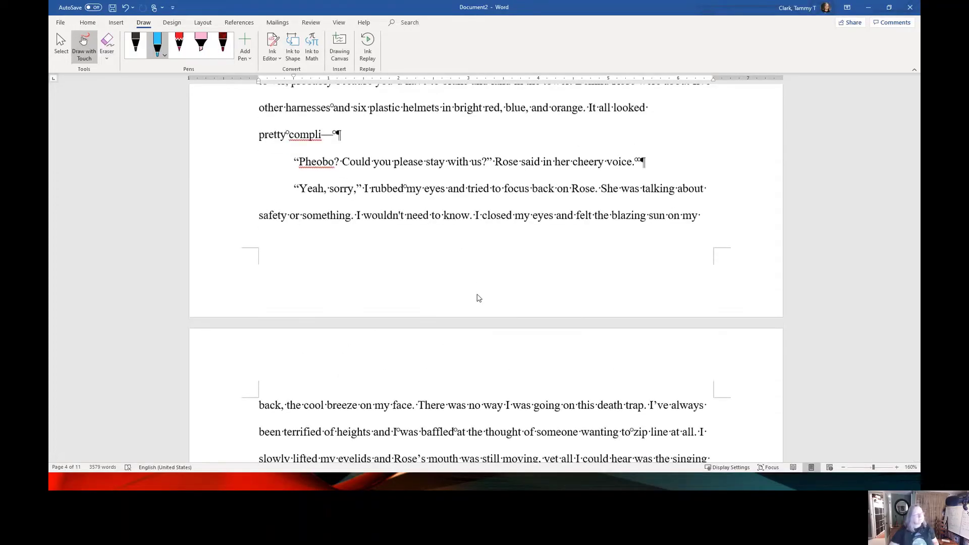
{"action": "scroll", "coordinate": [478, 297], "scroll_direction": "up", "scroll_amount": 1}
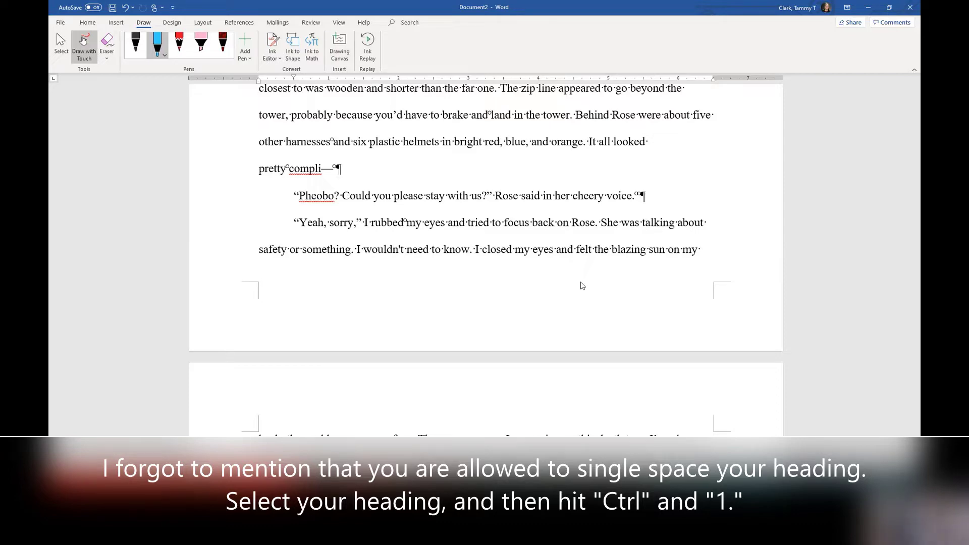
{"action": "scroll", "coordinate": [562, 210], "scroll_direction": "up", "scroll_amount": 10}
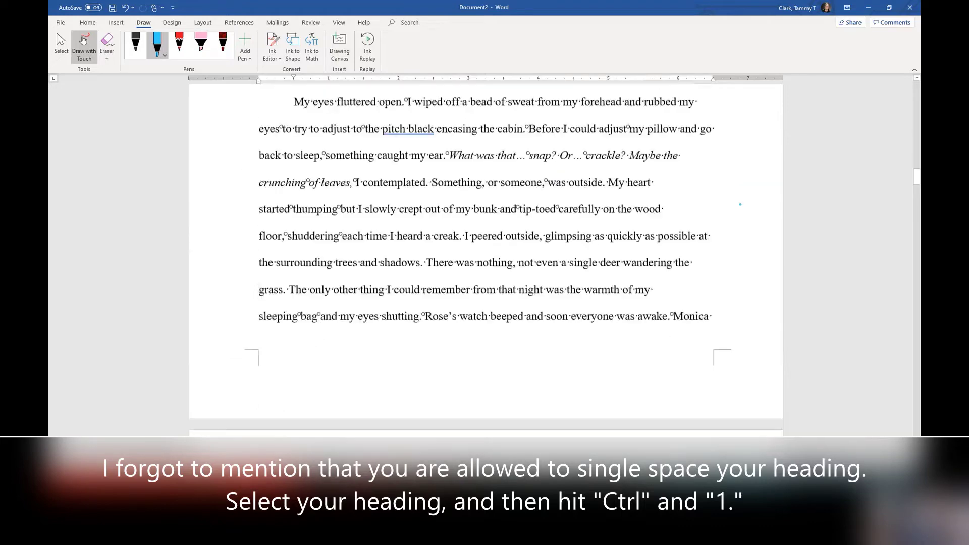
{"action": "left_click", "coordinate": [62, 51]}
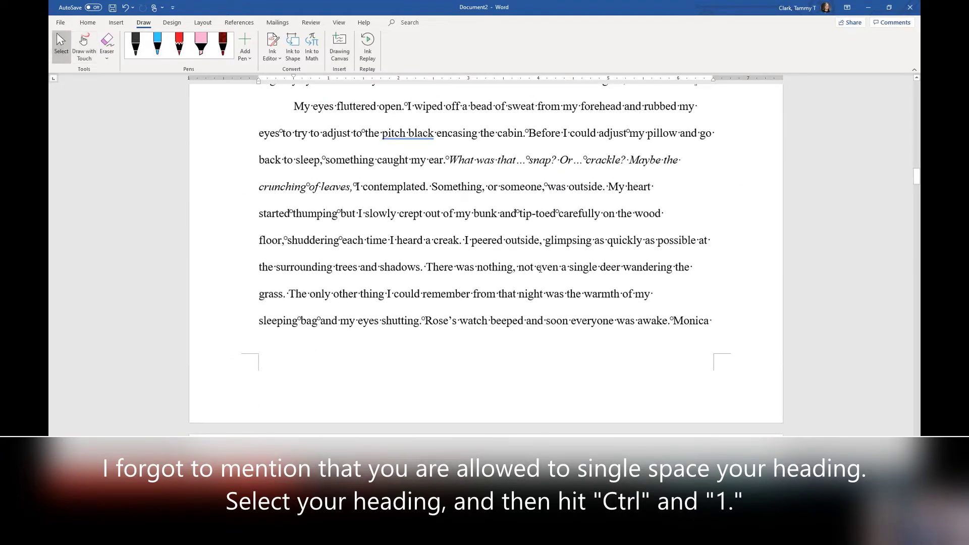
{"action": "left_click_drag", "start_coordinate": [918, 178], "coordinate": [918, 86]}
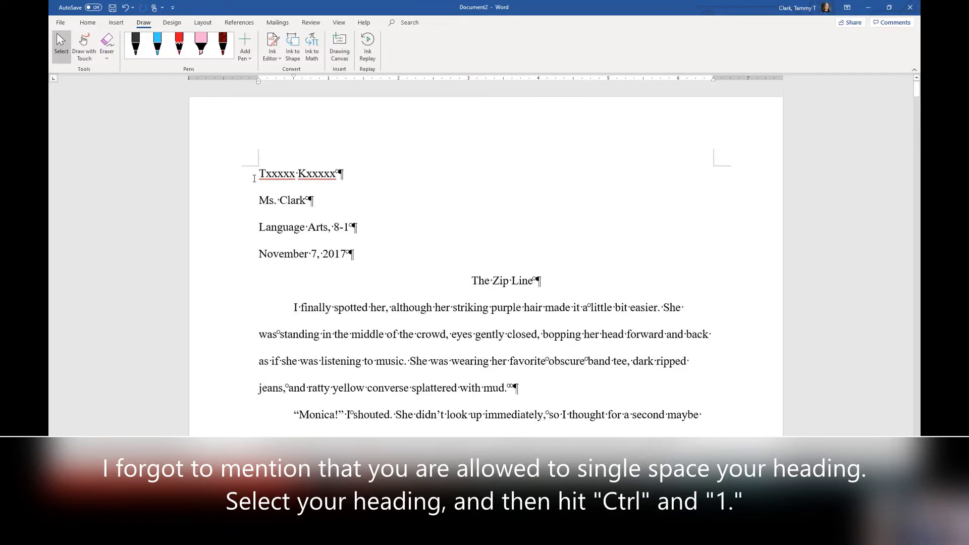
Point out the heading's parts by selecting them in turn: student name, teacher's surname, class with section number, and date.
{"action": "left_click_drag", "start_coordinate": [260, 174], "coordinate": [340, 173]}
{"action": "left_click", "coordinate": [317, 202]}
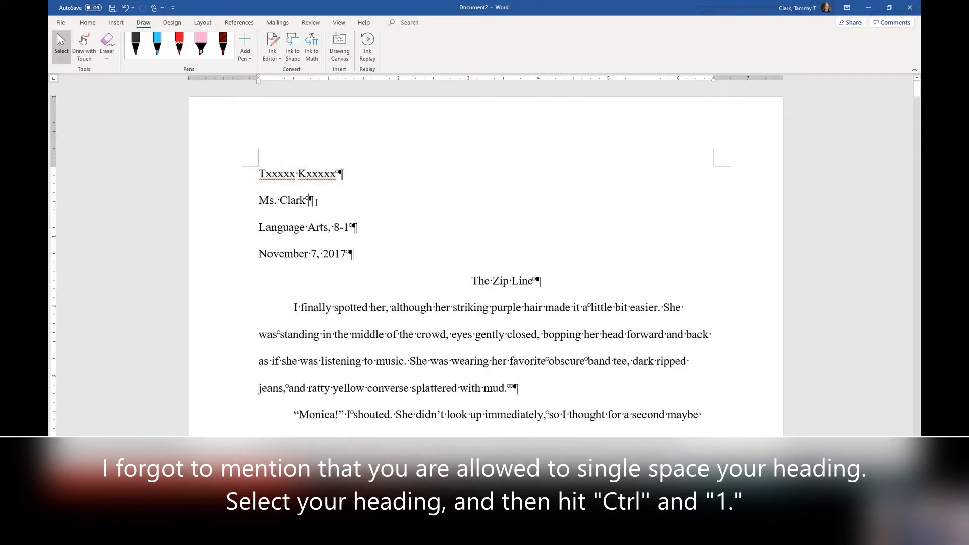
{"action": "left_click_drag", "start_coordinate": [307, 199], "coordinate": [280, 200]}
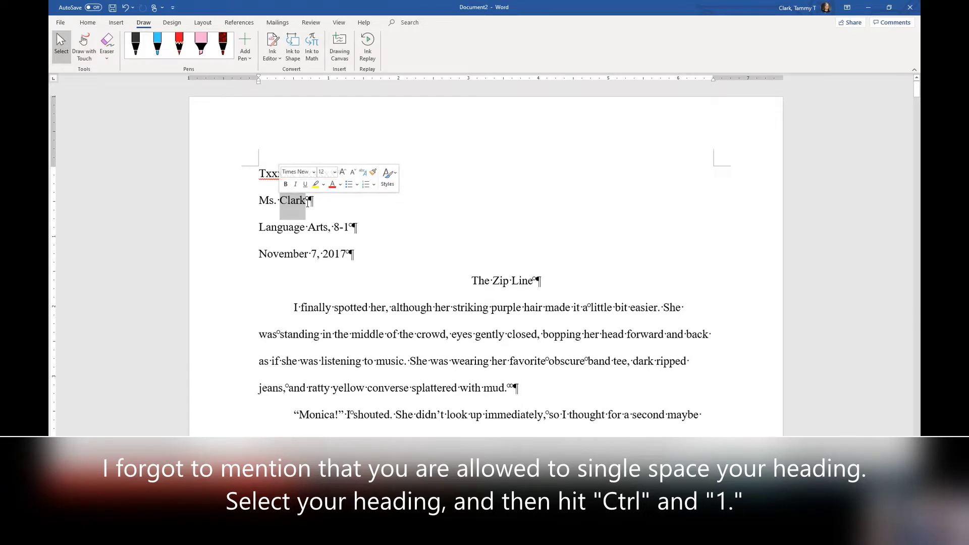
{"action": "left_click", "coordinate": [303, 207]}
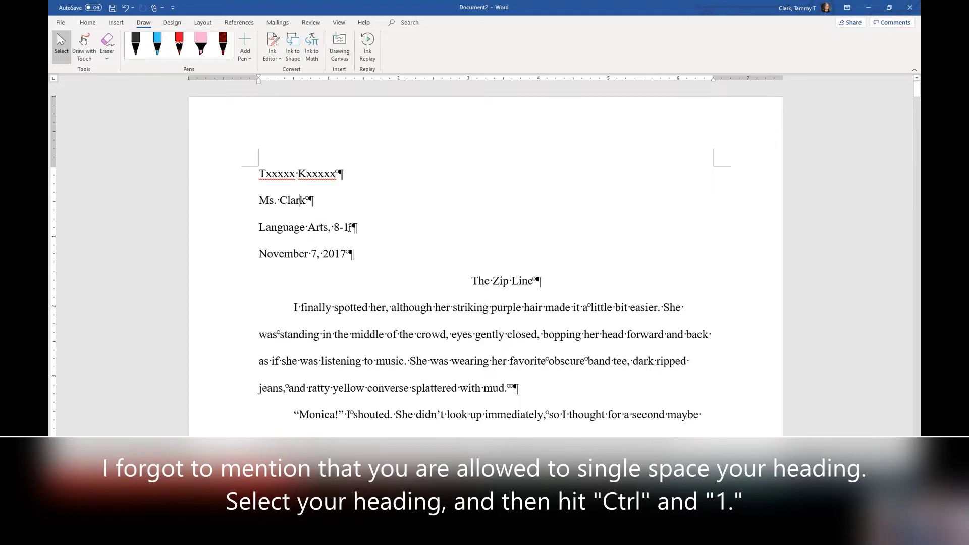
{"action": "left_click_drag", "start_coordinate": [353, 227], "coordinate": [289, 240]}
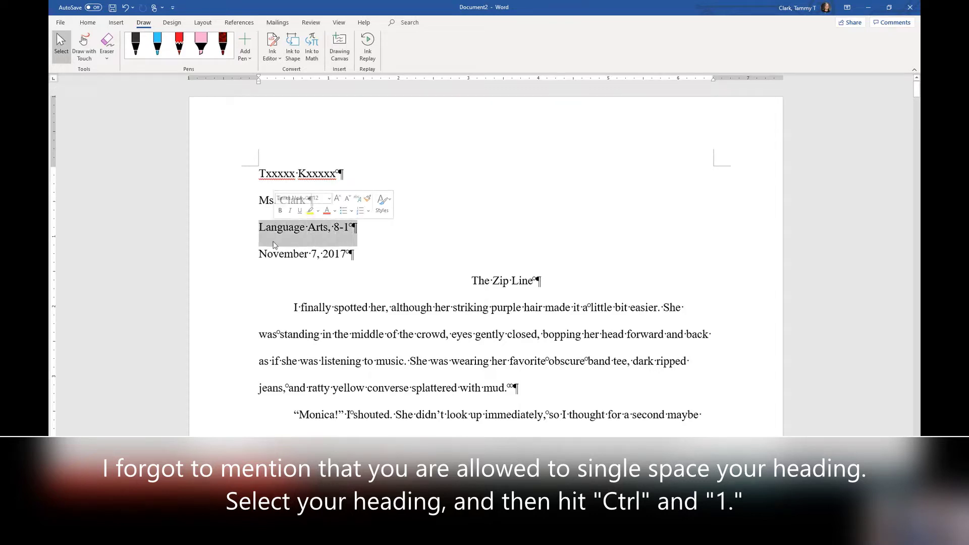
{"action": "left_click", "coordinate": [281, 231]}
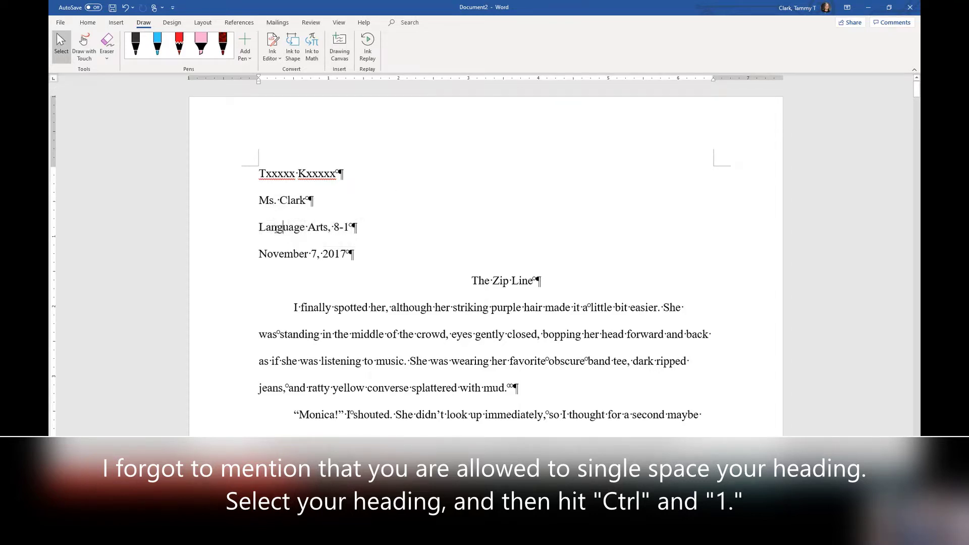
{"action": "left_click_drag", "start_coordinate": [334, 229], "coordinate": [349, 228]}
{"action": "left_click", "coordinate": [258, 253]}
{"action": "left_click_drag", "start_coordinate": [258, 254], "coordinate": [356, 257]}
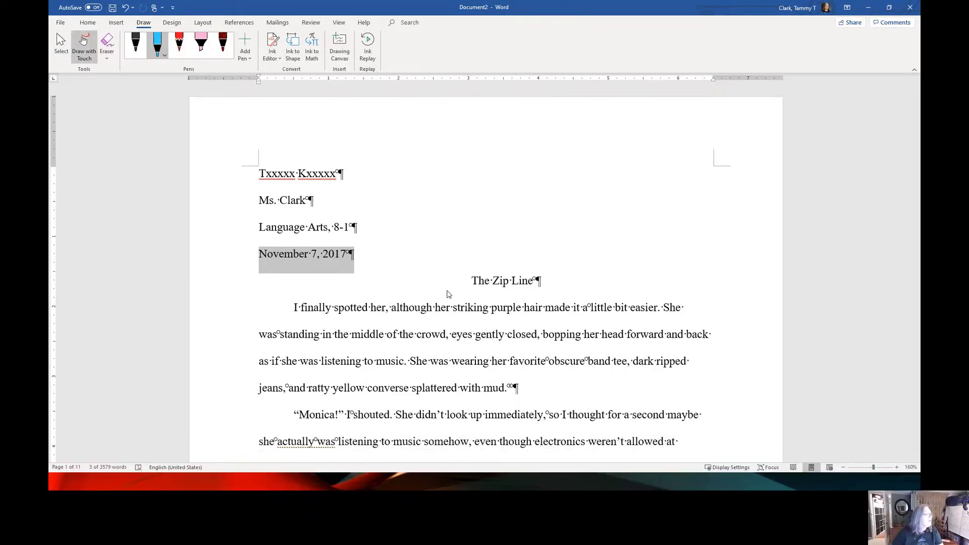
Circle the centered title "The Zip Line" in blue ink and return to selection mode.
{"action": "mouse_move", "coordinate": [448, 293]}
{"action": "left_mouse_down"}
{"action": "mouse_move", "coordinate": [549, 297]}
{"action": "mouse_move", "coordinate": [421, 281]}
{"action": "mouse_move", "coordinate": [500, 298]}
{"action": "left_mouse_up"}
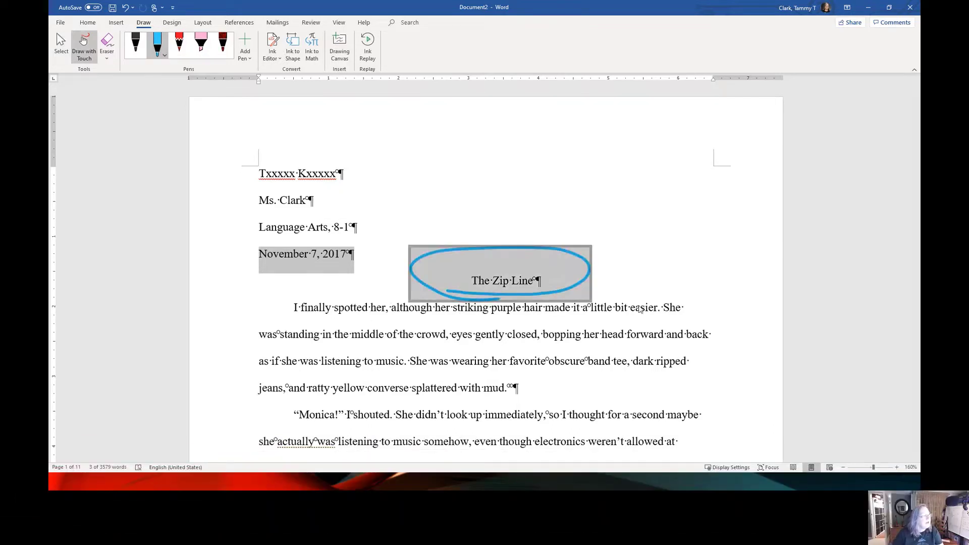
{"action": "left_click", "coordinate": [61, 44]}
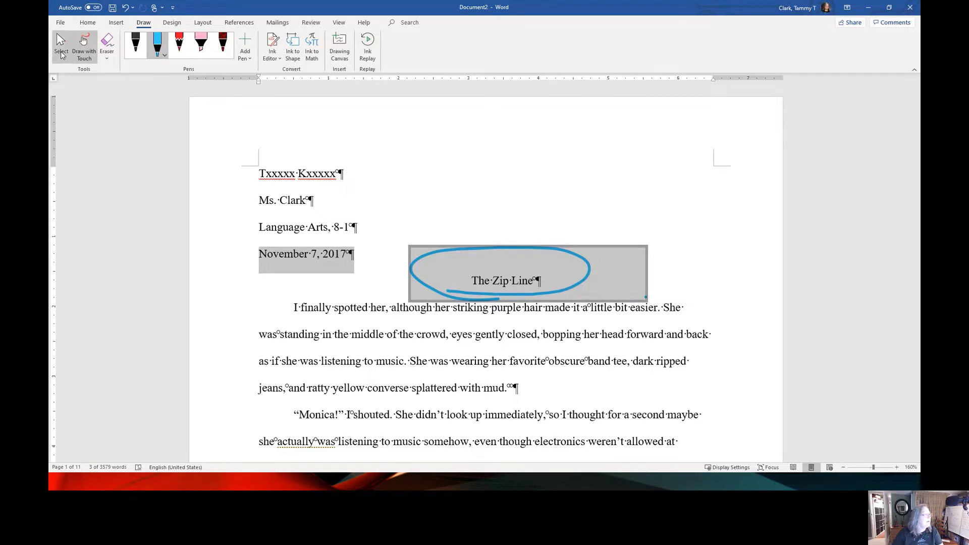
{"action": "left_click", "coordinate": [424, 266]}
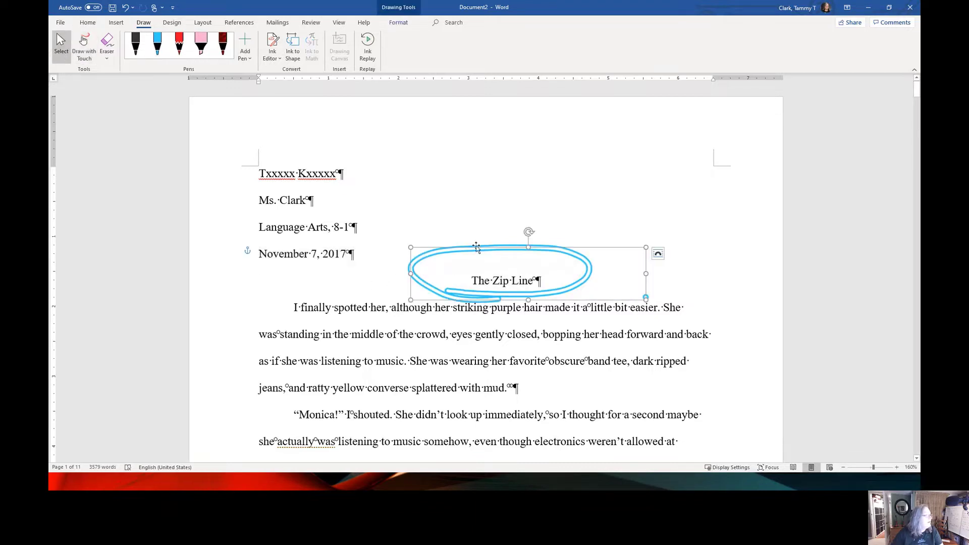
{"action": "left_click", "coordinate": [496, 278]}
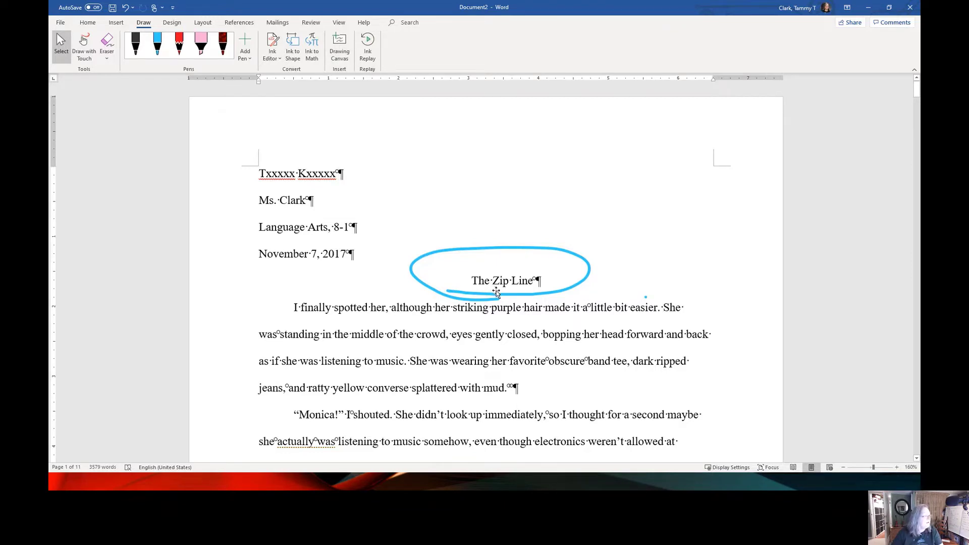
Look up the Find command by name, open the document search with it, and close the search again.
{"action": "key", "text": "alt+r"}
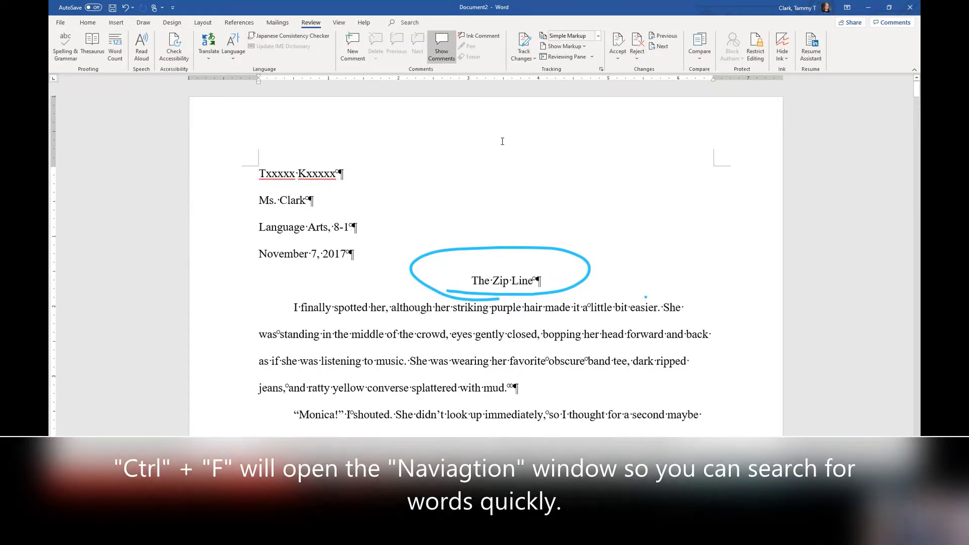
{"action": "left_click", "coordinate": [87, 22]}
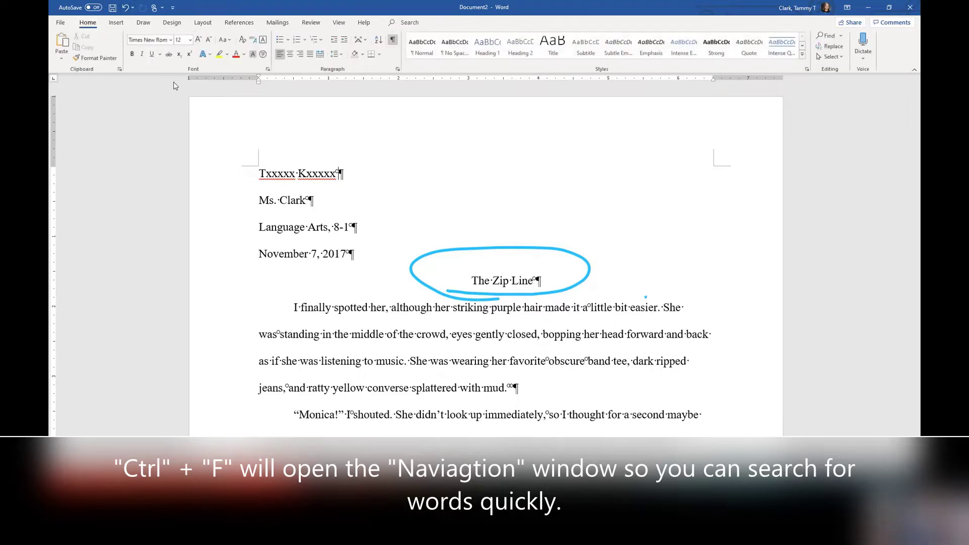
{"action": "left_click", "coordinate": [432, 19]}
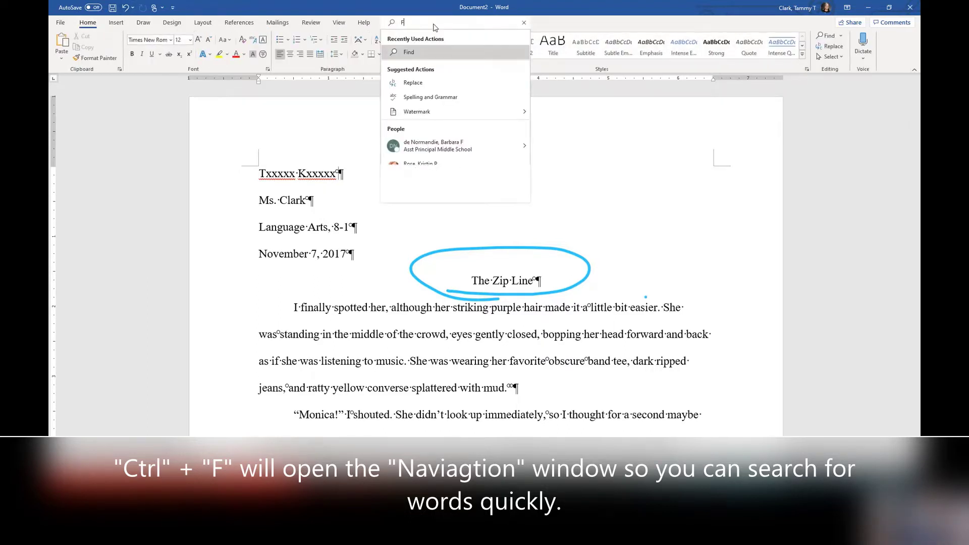
{"action": "type", "text": "Find"}
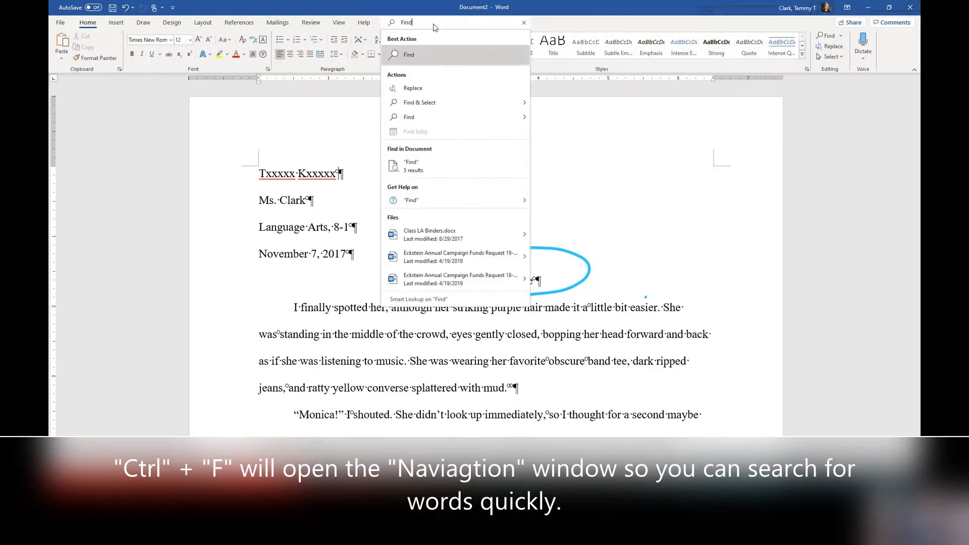
{"action": "left_click", "coordinate": [410, 54]}
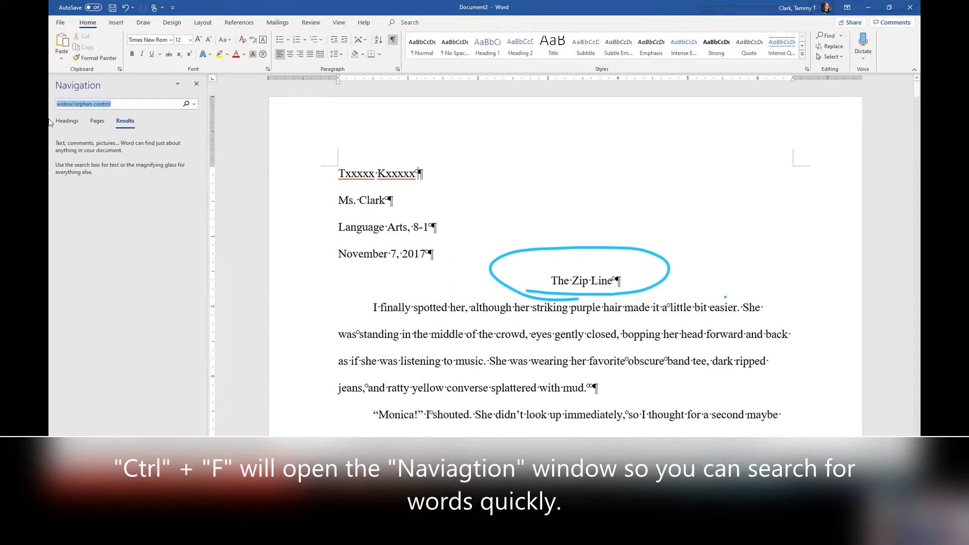
{"action": "left_click", "coordinate": [186, 104]}
{"action": "left_click", "coordinate": [197, 84]}
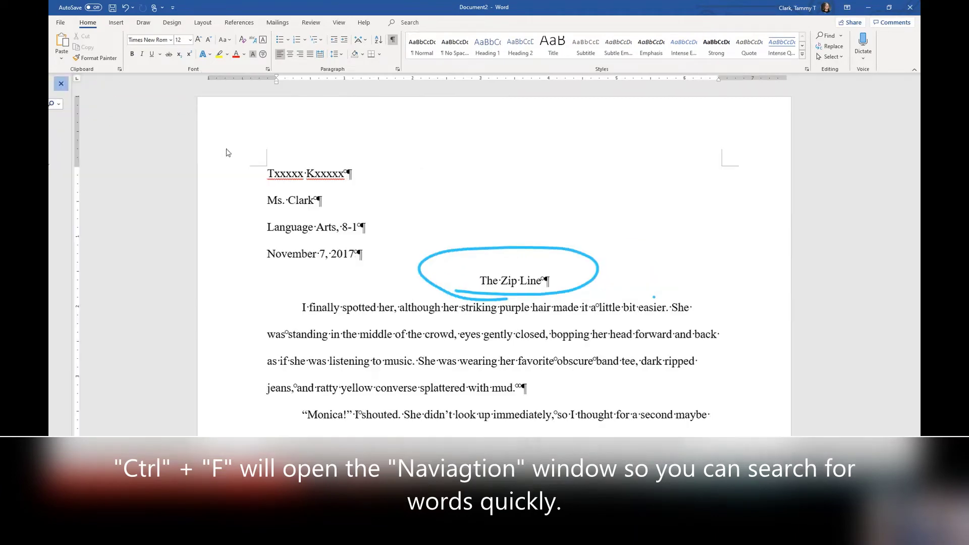
Open the document search for finding words in the story and place the cursor ready for a search word.
{"action": "key", "text": "ctrl+f"}
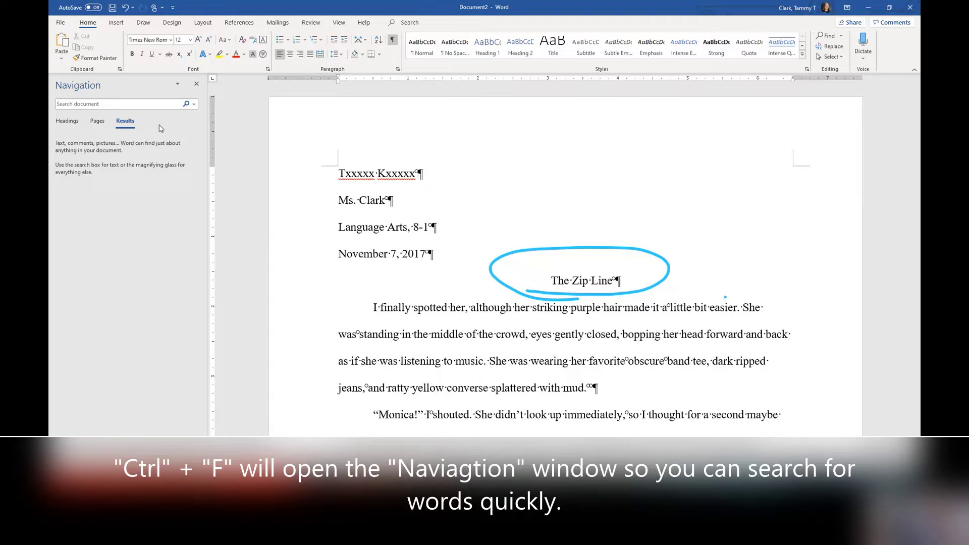
{"action": "left_click", "coordinate": [91, 104]}
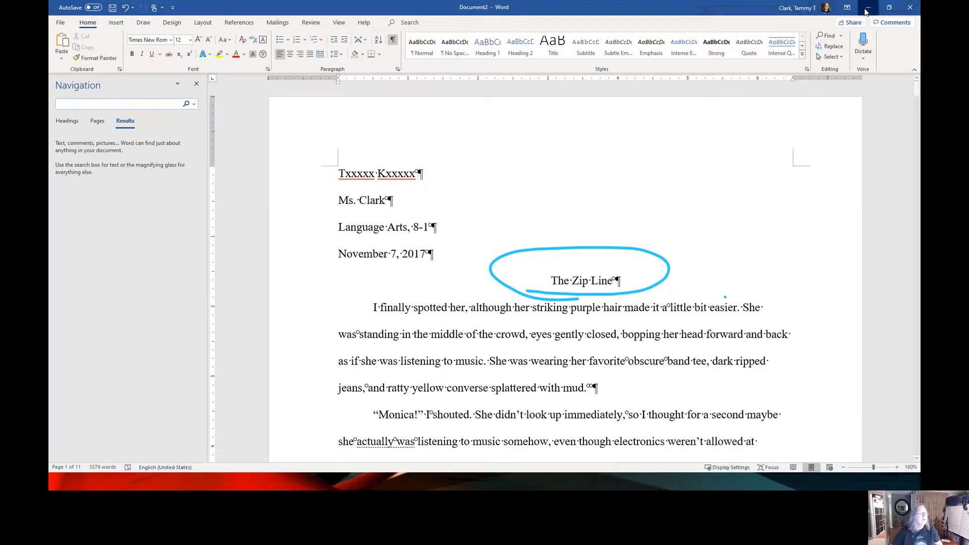
Switch from the Word document to the running slideshow and advance to the "Your & You're" slide.
{"action": "left_click", "coordinate": [867, 8]}
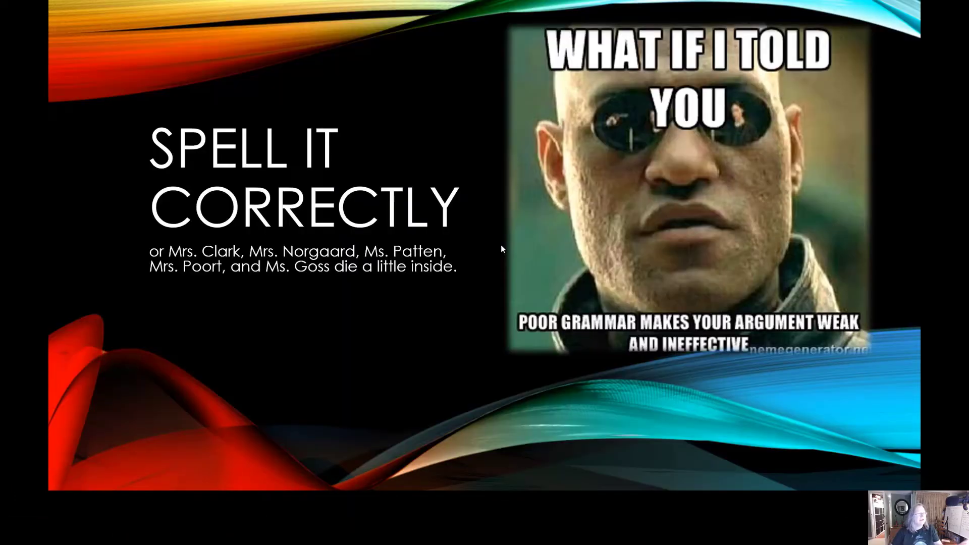
{"action": "left_click", "coordinate": [384, 298]}
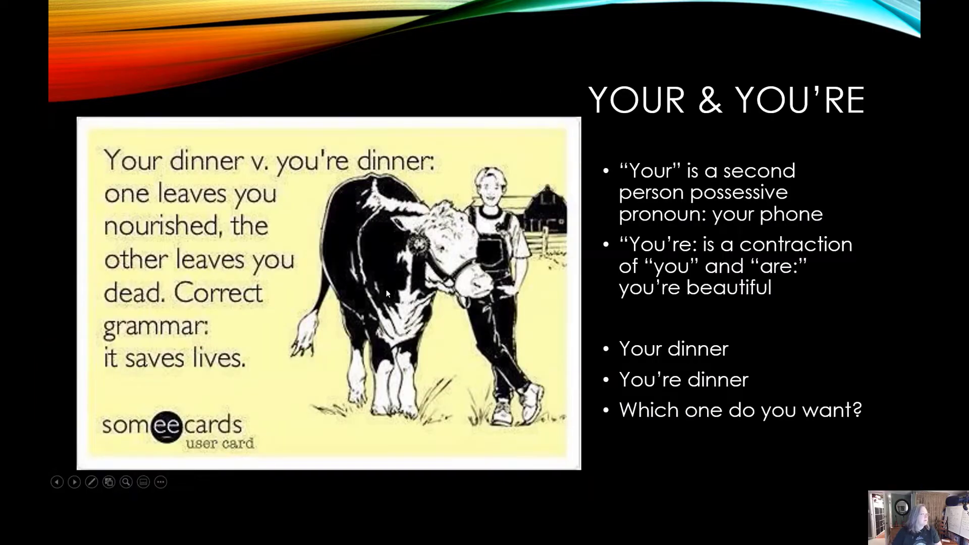